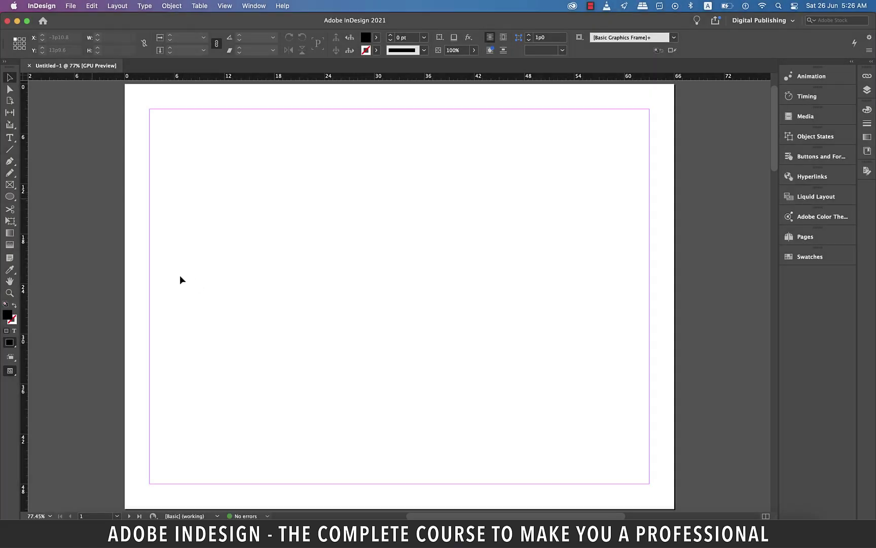
Switch to the Rectangle tool and set its fill to the C=15 M=100 Y=100 swatch.
left_click_drag(8, 202, 31, 207)
left_click(376, 37)
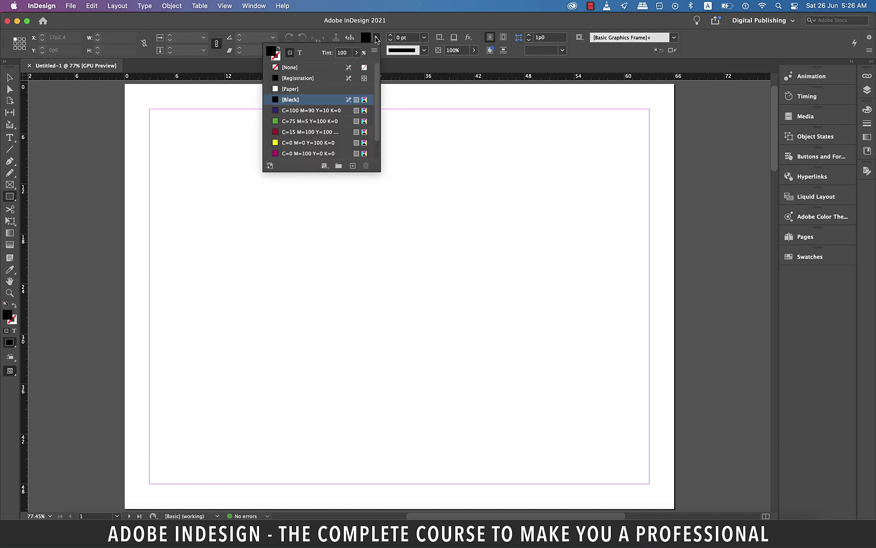
left_click(299, 133)
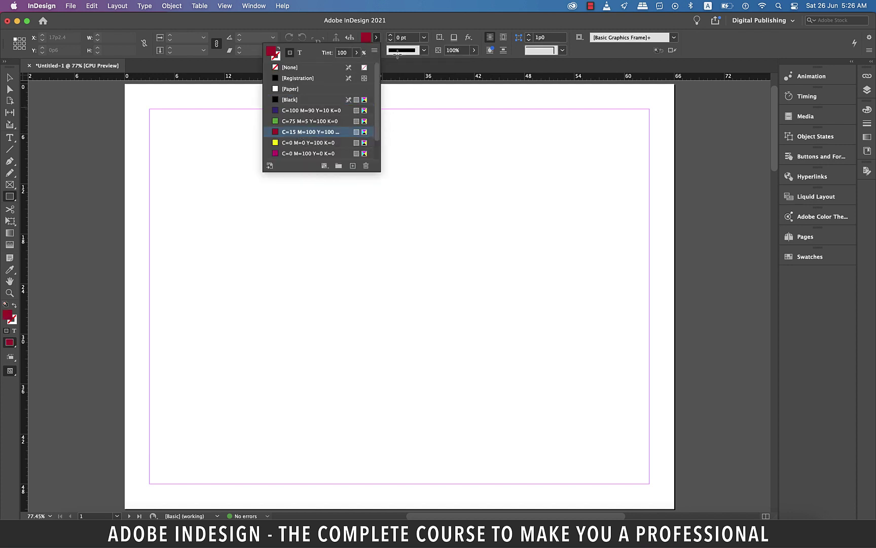
left_click(441, 22)
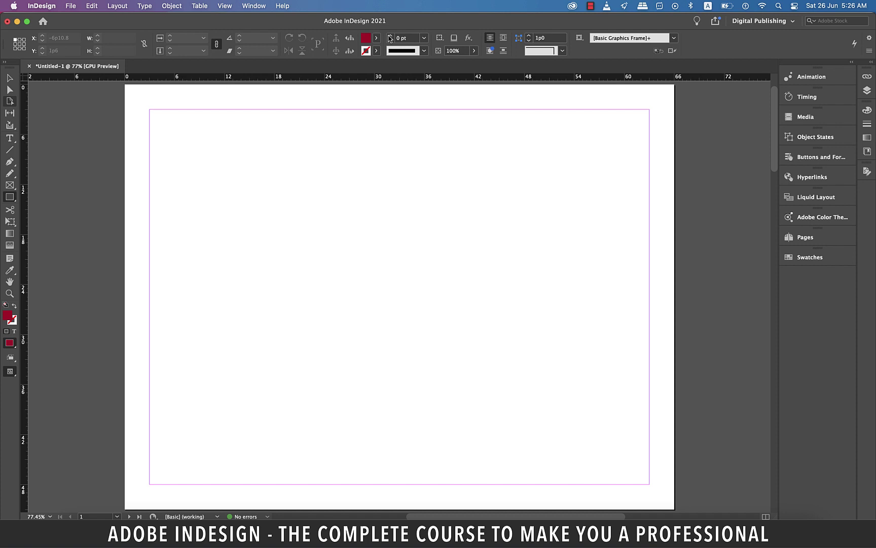
left_click_drag(149, 109, 650, 365)
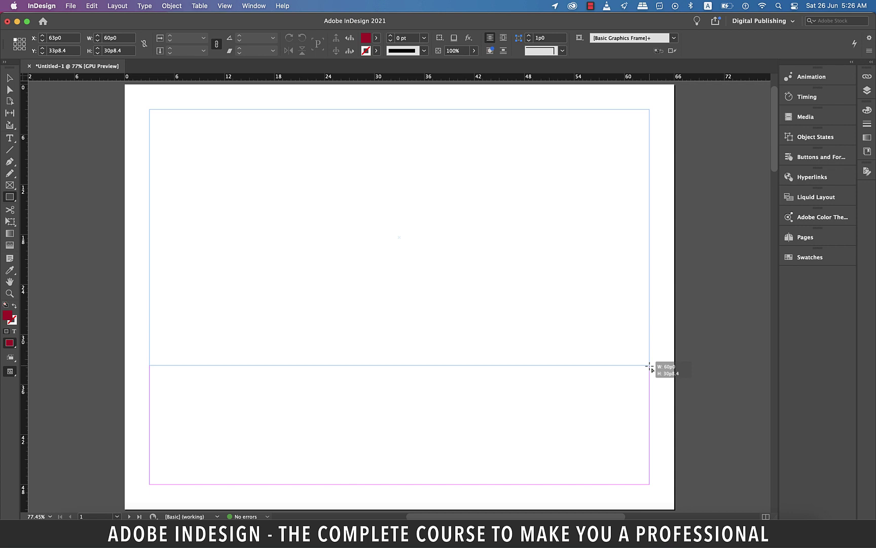
key("Right")
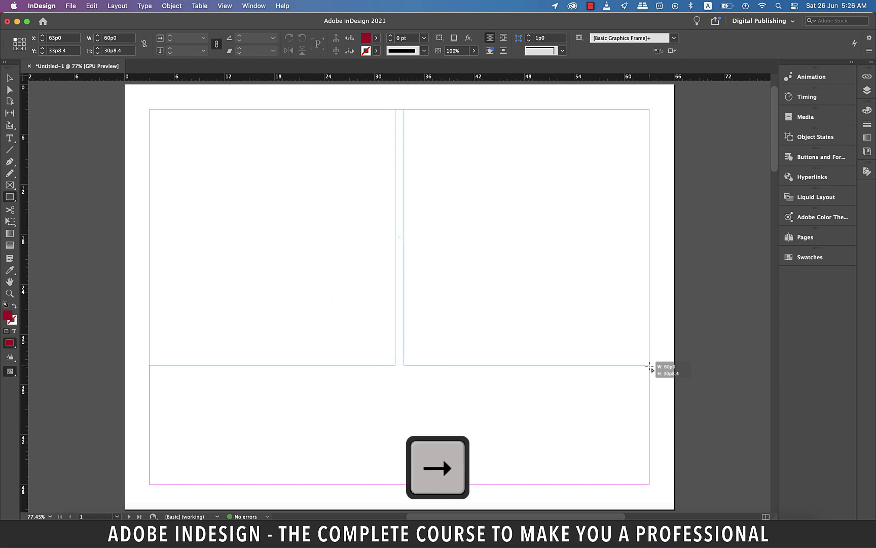
key("Right")
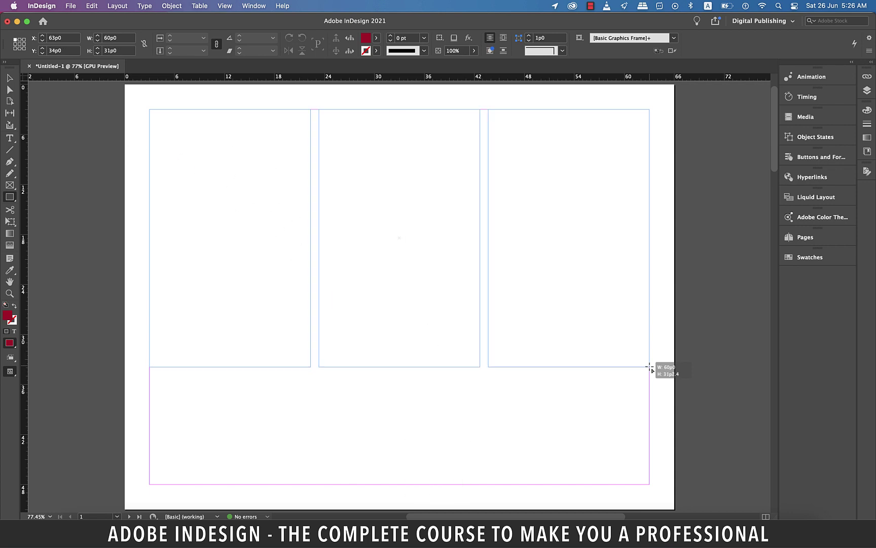
left_click_drag(650, 366, 649, 380)
key("Right")
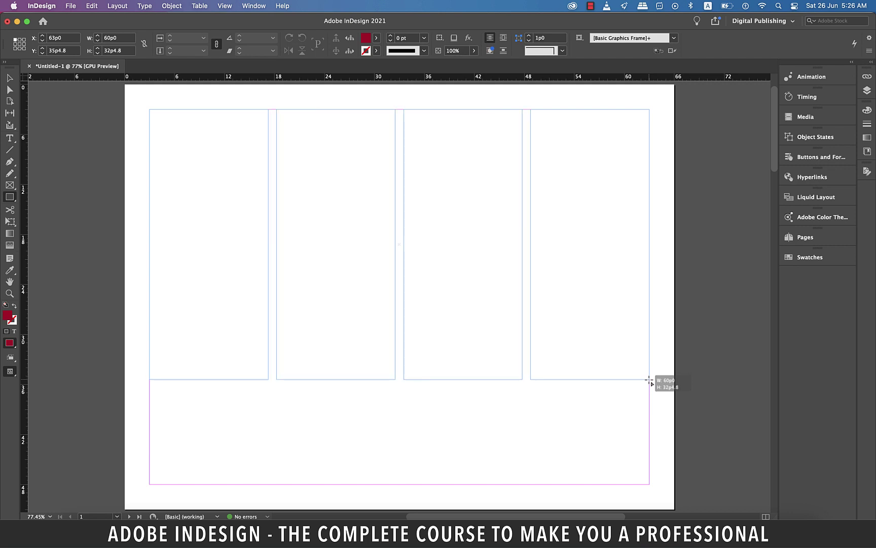
key("Up")
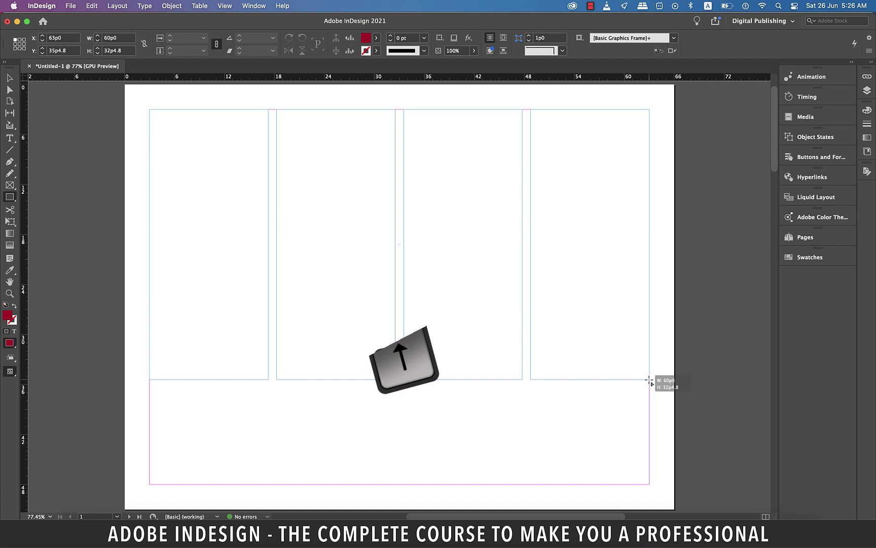
key("Up")
key("Up")
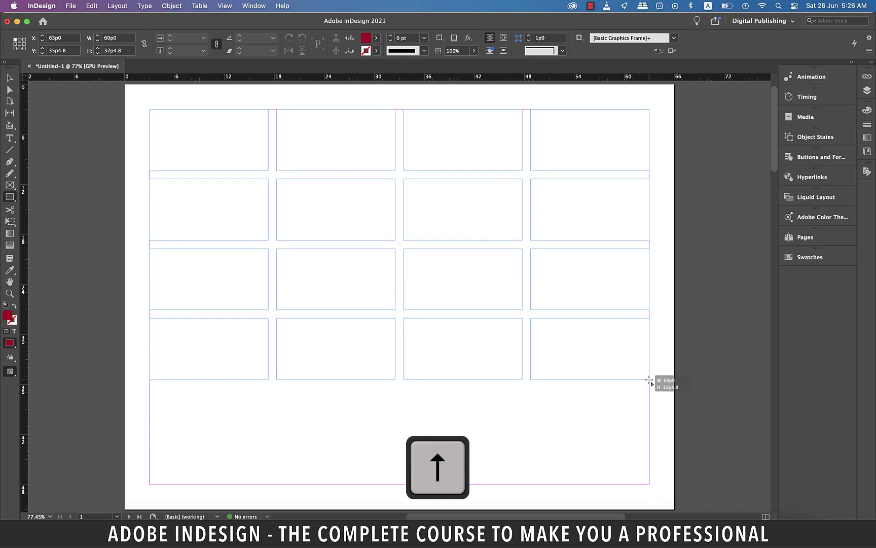
left_click_drag(649, 379, 652, 416)
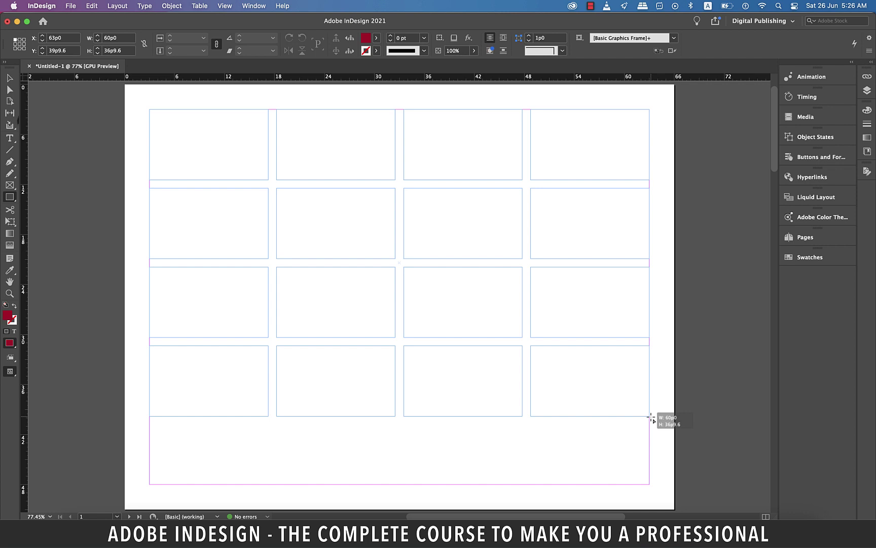
key("Left")
key("Left")
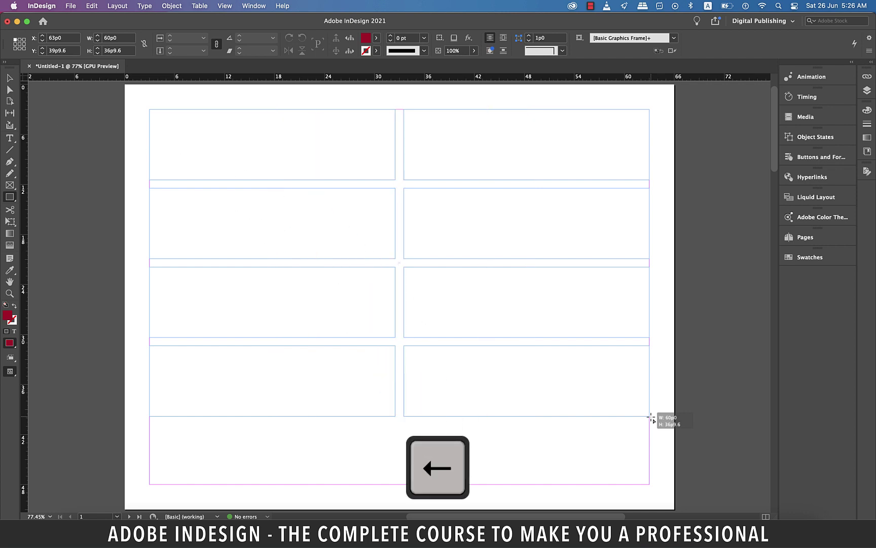
key("Left")
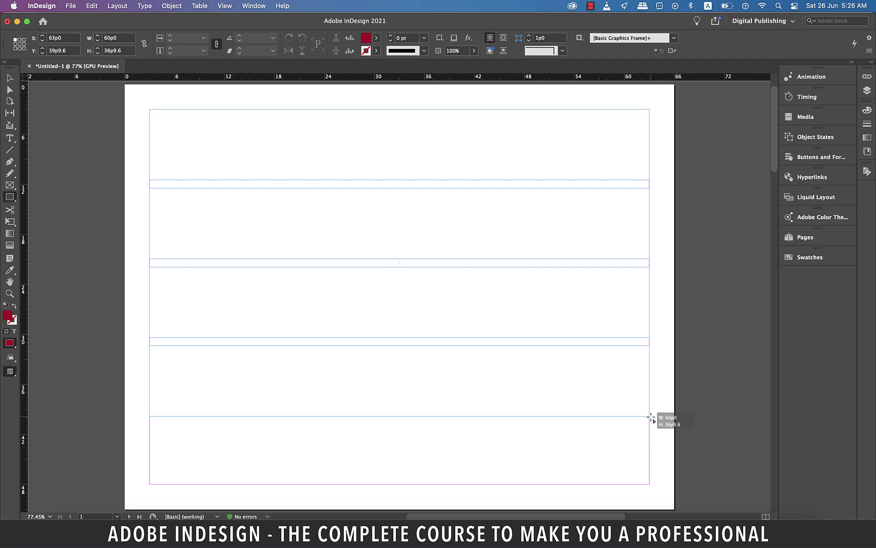
key("Down")
key("Down")
key("Down")
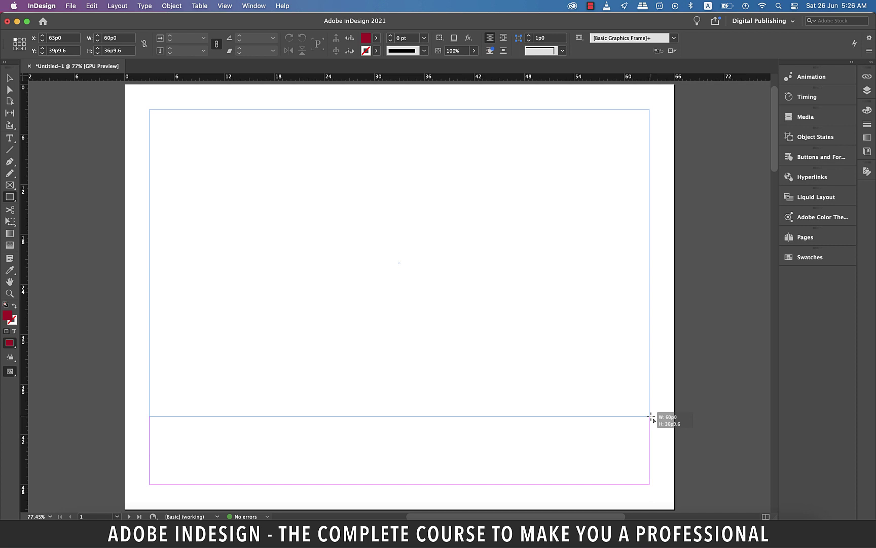
left_click_drag(651, 417, 652, 417)
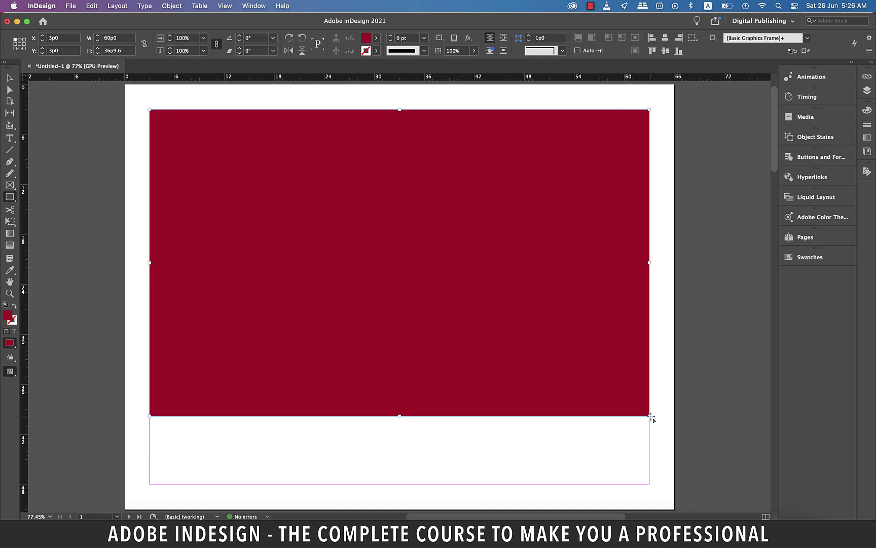
Undo the red rectangle and drag a margin-wide frame split into a 4×3 grid.
key("super+z")
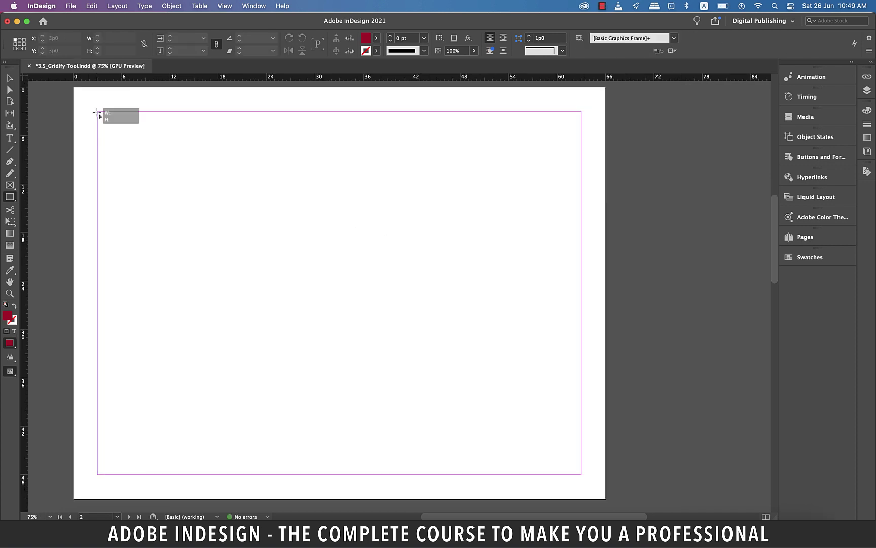
left_click_drag(98, 112, 583, 475)
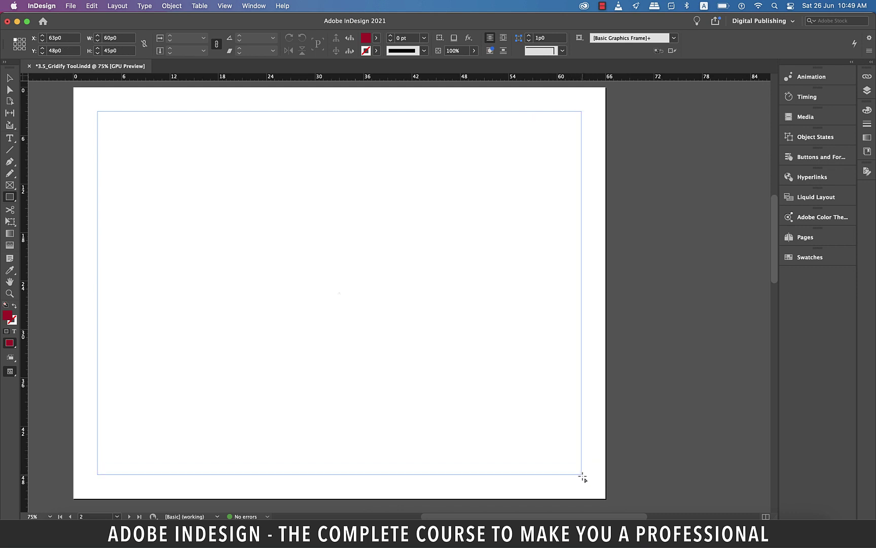
key("Right")
key("Right")
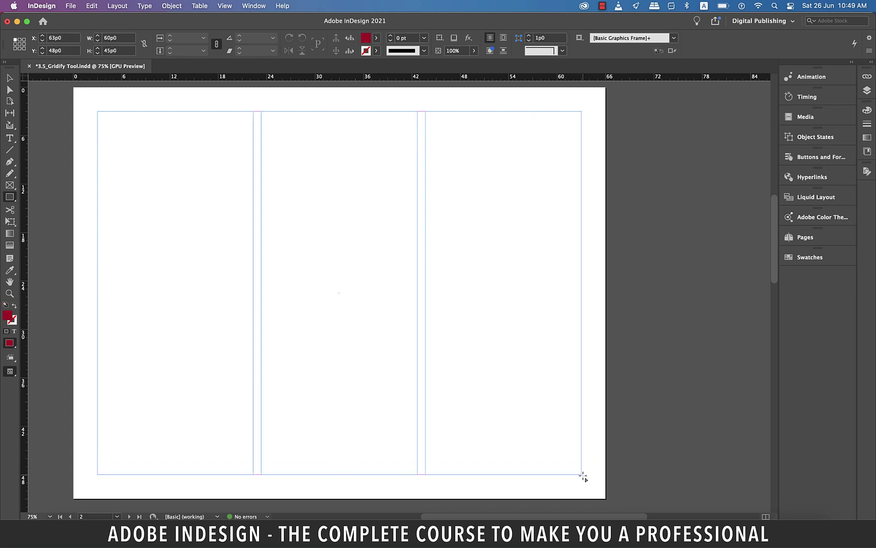
key("Right")
key("Up")
key("Up")
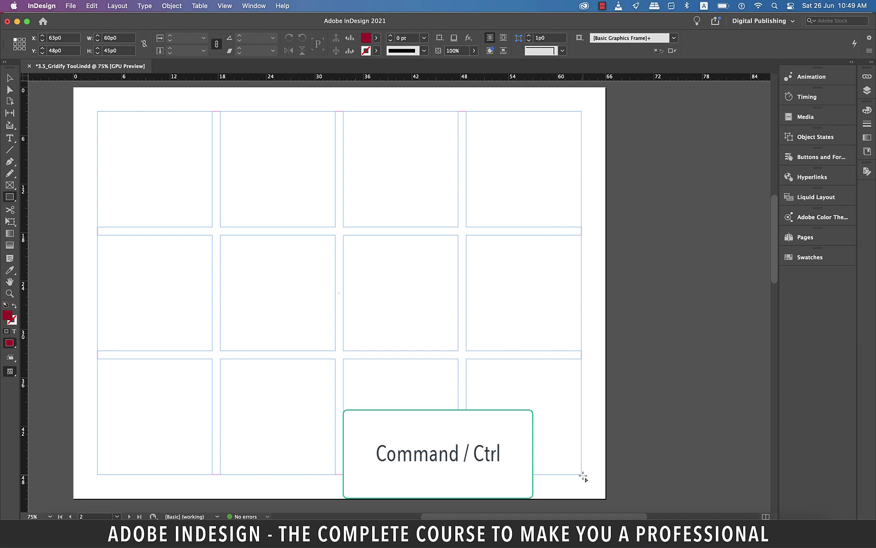
Widen the column and row gutters, then release to create twelve red frames.
key("super+Right")
key("super+Right")
key("super+Right")
key("super+Right")
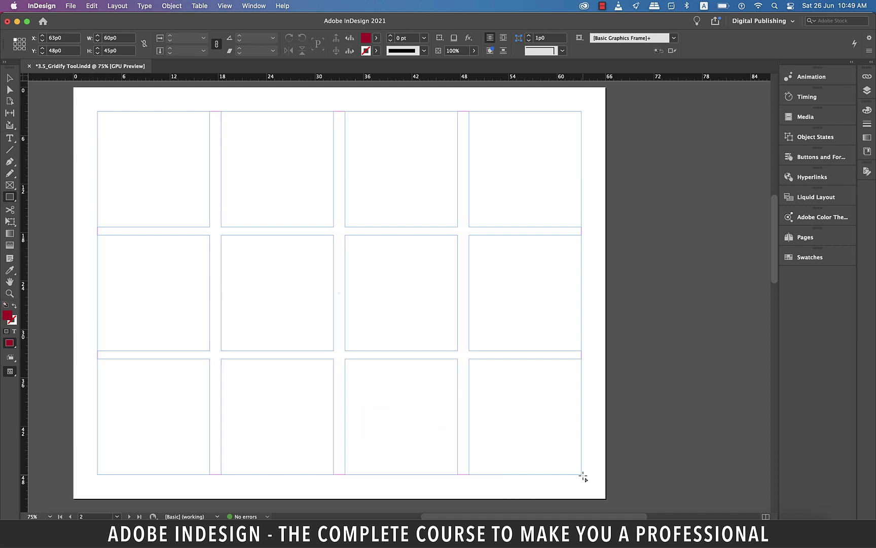
key("super+Right")
key("super+Right")
key("super+Right")
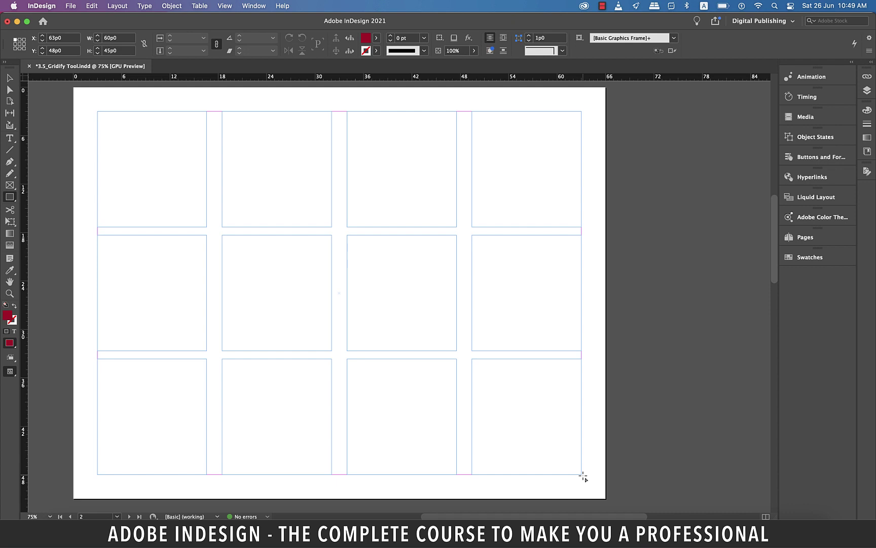
key("super+Right")
key("super+Up")
key("super+Up")
key("super+Up")
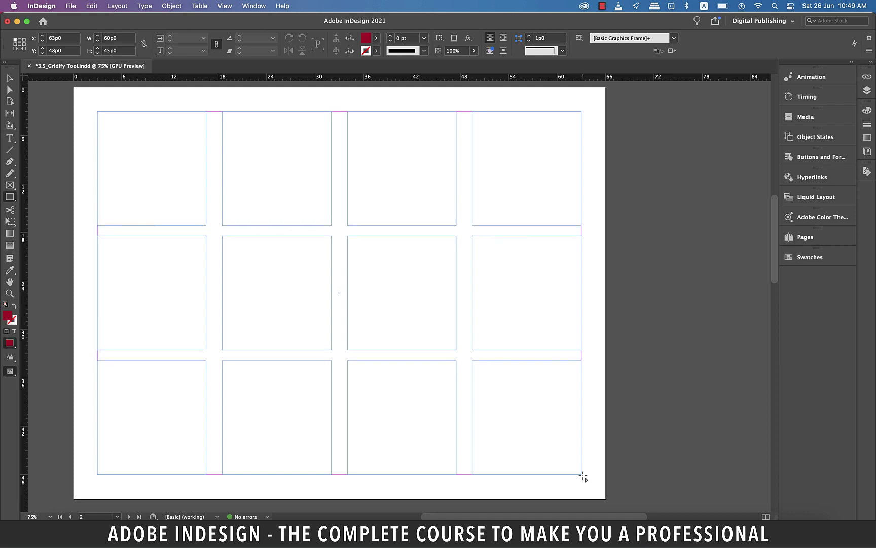
key("super+Up")
key("super+Up")
key("super+Up")
key("super+Up")
key("super+Up")
key("super+Up")
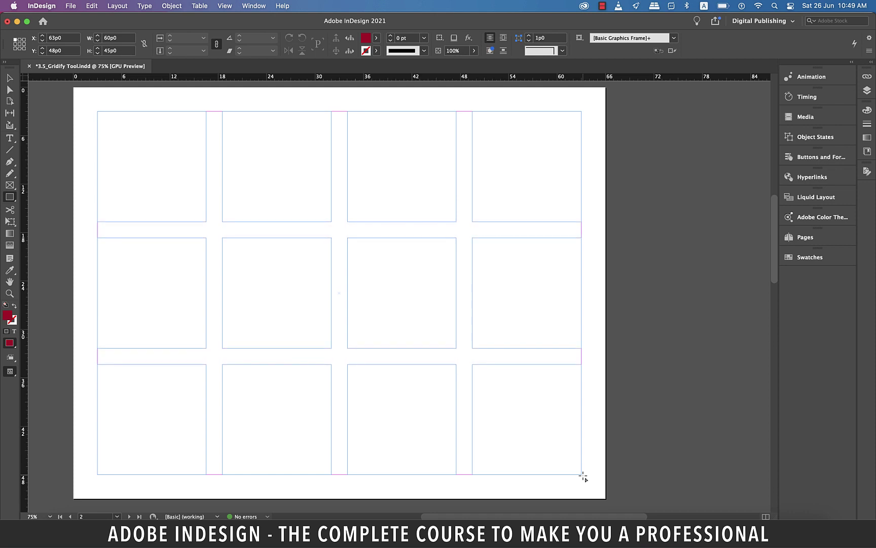
key("super+Up")
key("super+Up")
key("super+Up")
left_click_drag(584, 476, 583, 475)
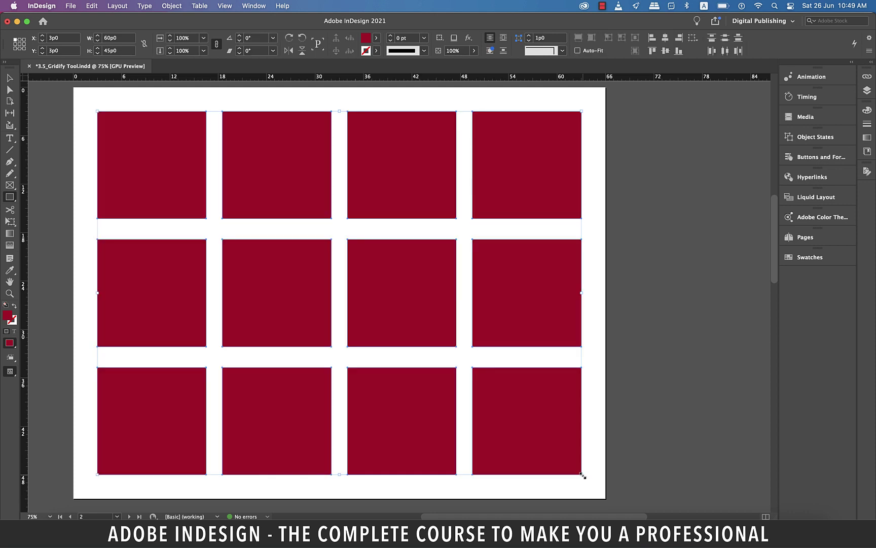
Delete the rectangles and drag a 4×4 grid of sixteen red frames from the top-left margin.
key("Delete")
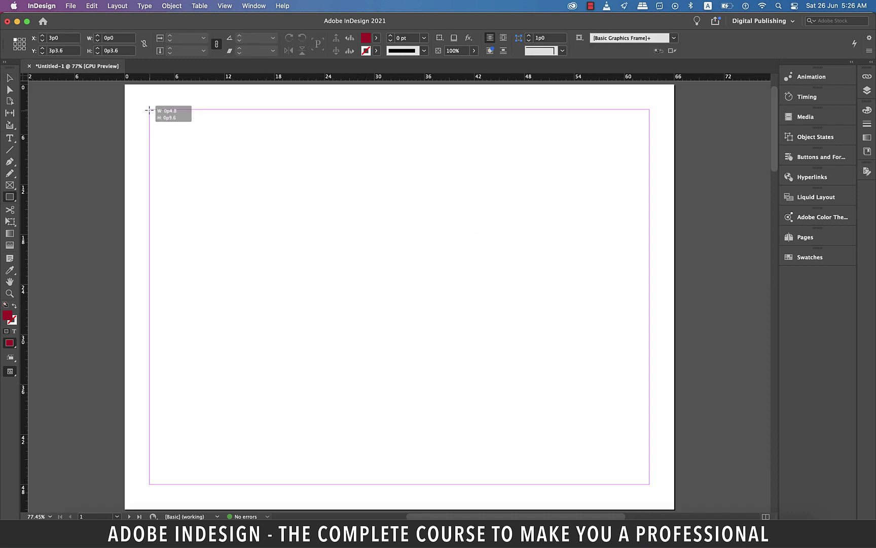
left_click_drag(149, 109, 645, 417)
key("Right")
key("Right")
key("Right")
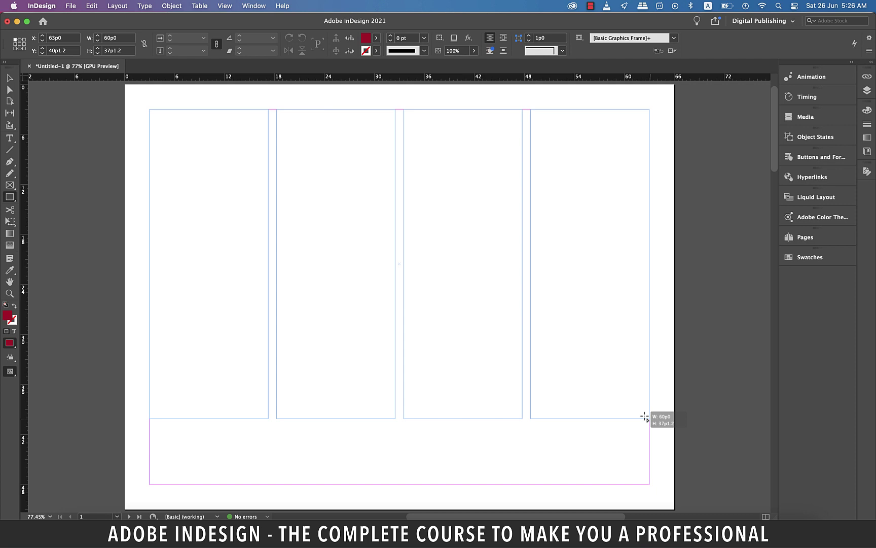
key("Up")
key("Up")
key("Up")
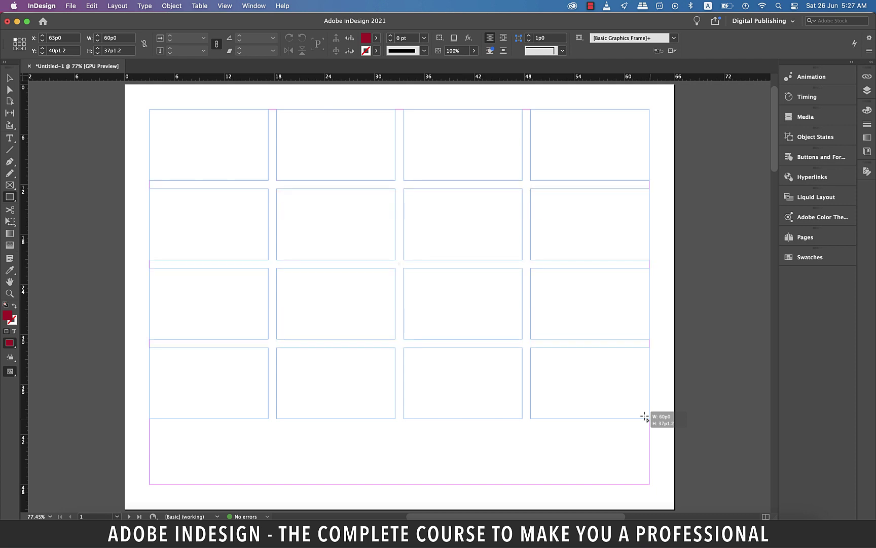
left_click_drag(646, 417, 649, 435)
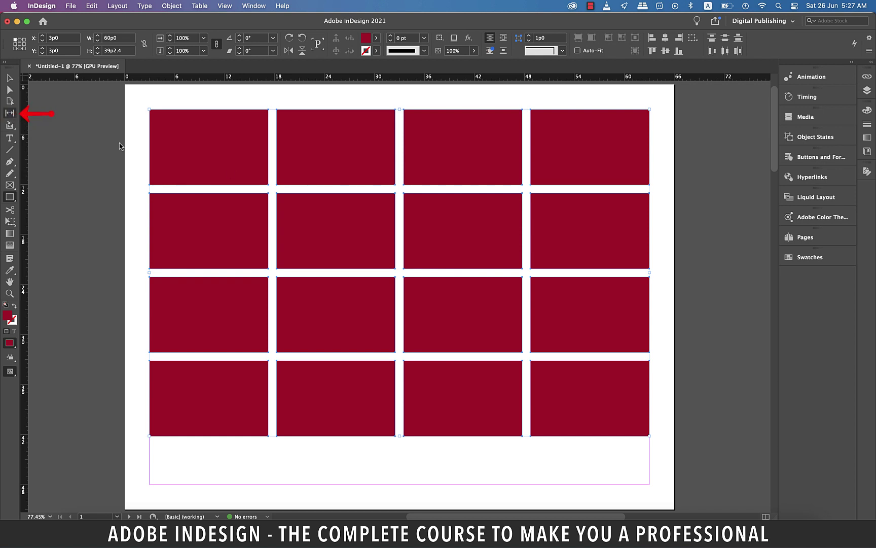
Use the Gap tool to widen column 1, narrow column 2, and shift the row 1–2 gap down.
left_click(10, 113)
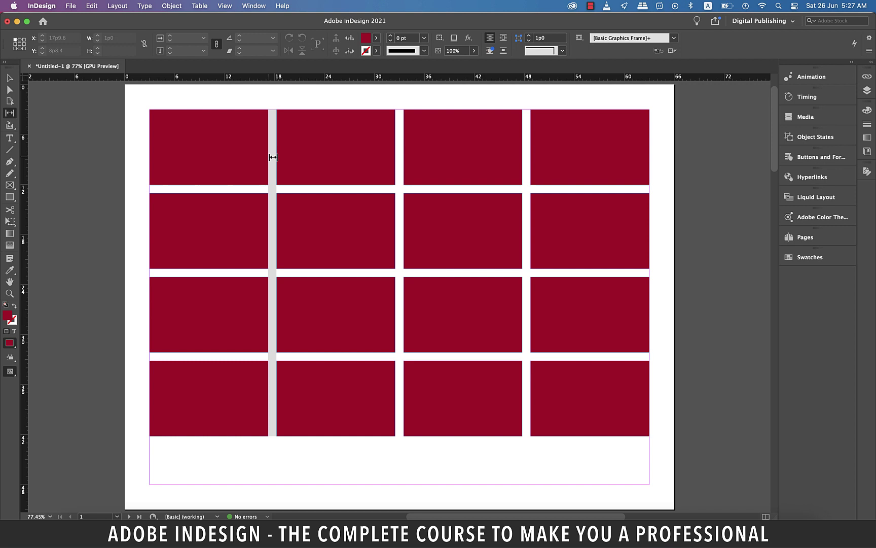
left_click_drag(273, 157, 315, 163)
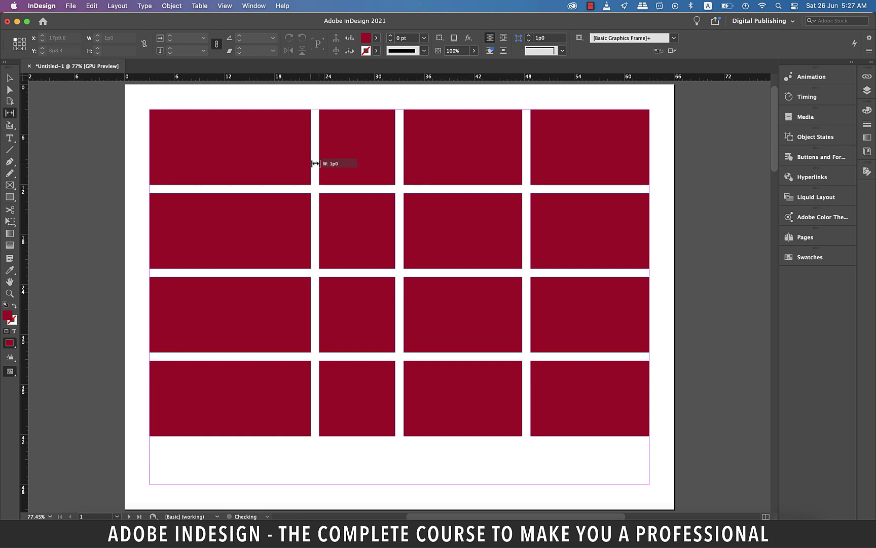
left_click_drag(315, 163, 258, 166)
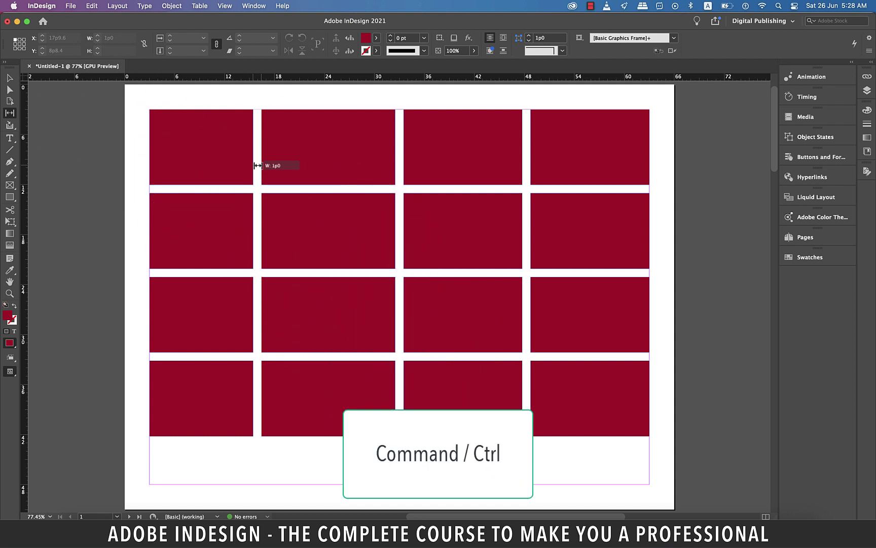
mouse_move(258, 165)
left_mouse_down()
mouse_move(244, 168)
mouse_move(313, 176)
mouse_move(271, 174)
mouse_move(291, 176)
mouse_move(283, 175)
left_mouse_up()
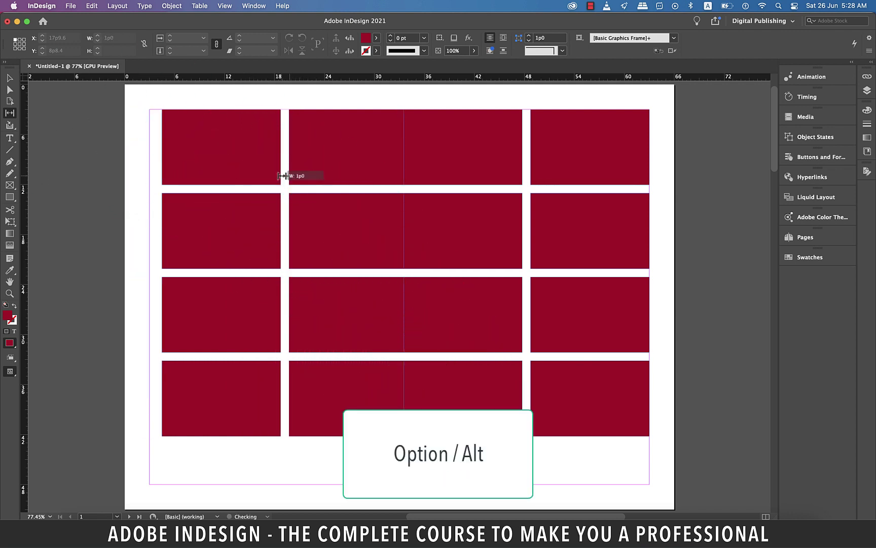
mouse_move(283, 175)
left_mouse_down()
mouse_move(219, 176)
mouse_move(300, 174)
mouse_move(203, 175)
mouse_move(255, 180)
left_mouse_up()
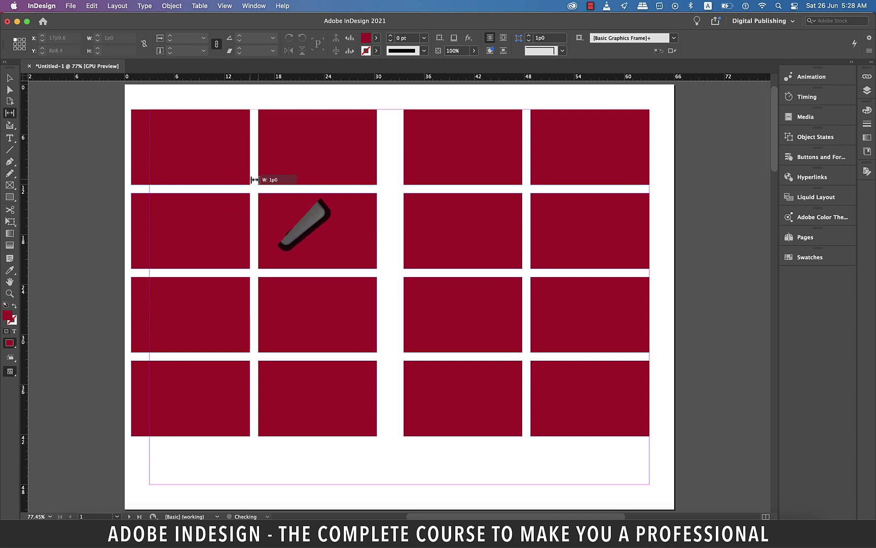
left_click_drag(254, 180, 279, 225)
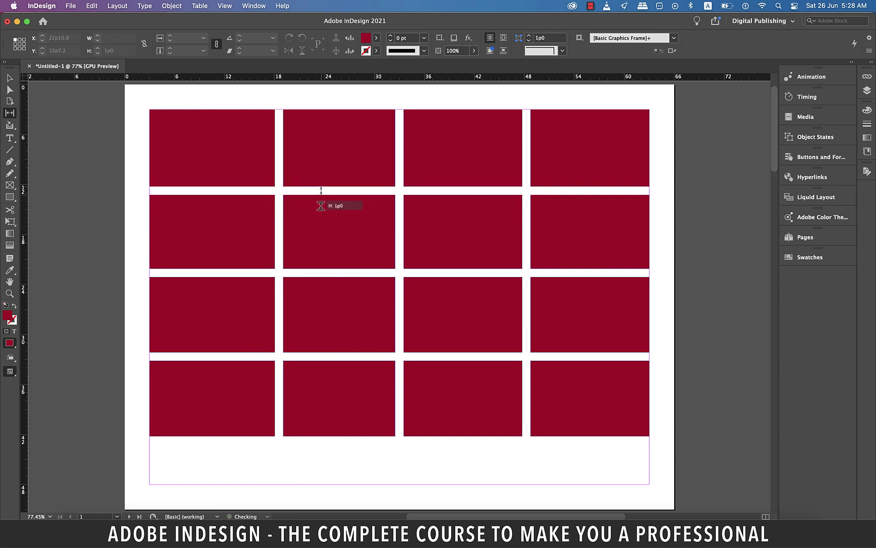
mouse_move(323, 189)
left_mouse_down()
mouse_move(323, 180)
mouse_move(323, 195)
left_mouse_up()
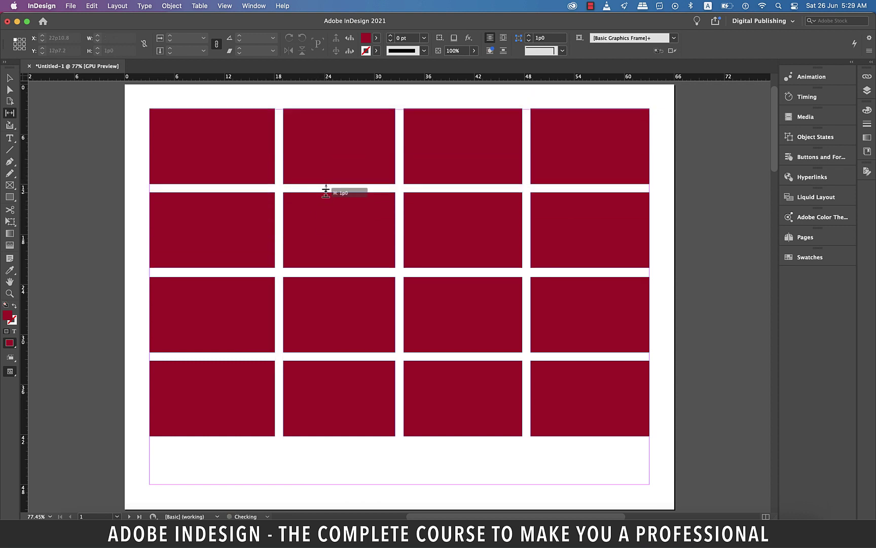
Delete the frame grid and draw a red horizontal line near the top margin with a 5 pt stroke.
key("ctrl+a")
key("Delete")
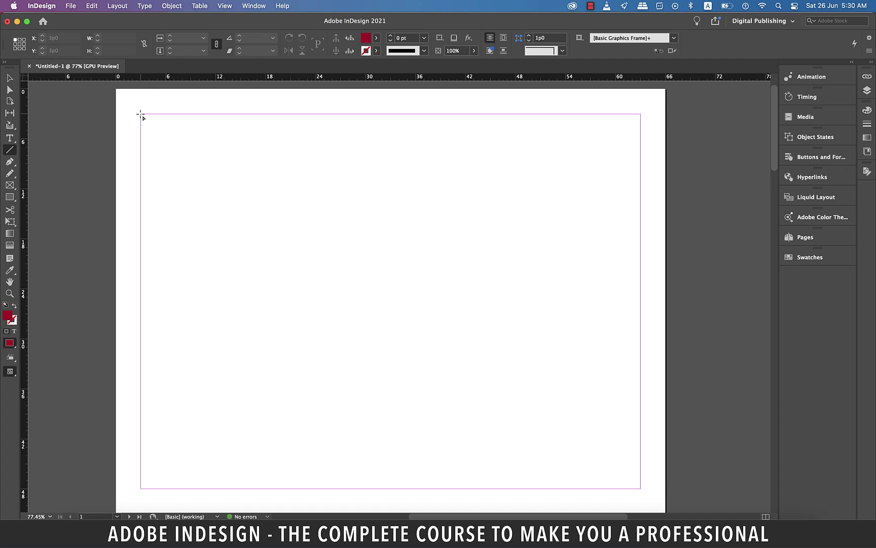
mouse_move(141, 113)
left_mouse_down()
mouse_move(525, 143)
mouse_move(526, 114)
left_mouse_up()
key("v")
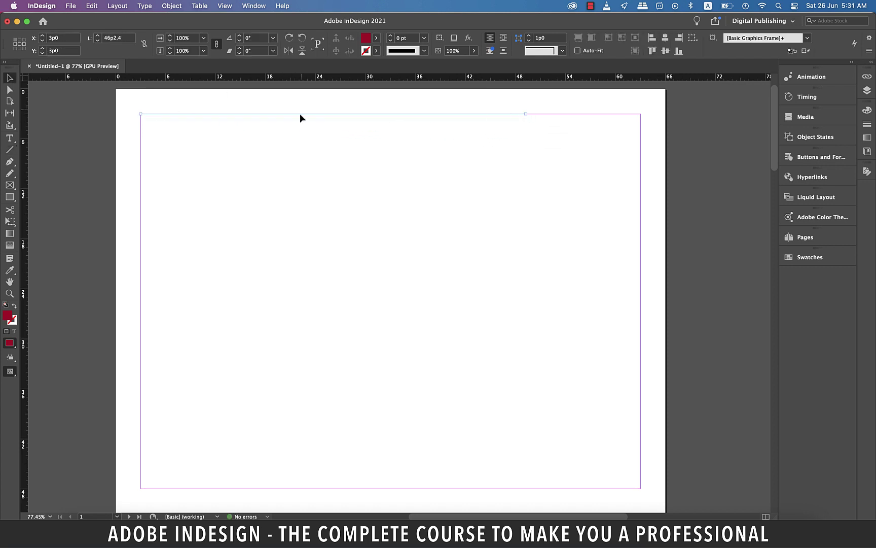
left_click_drag(300, 114, 299, 122)
left_click(424, 38)
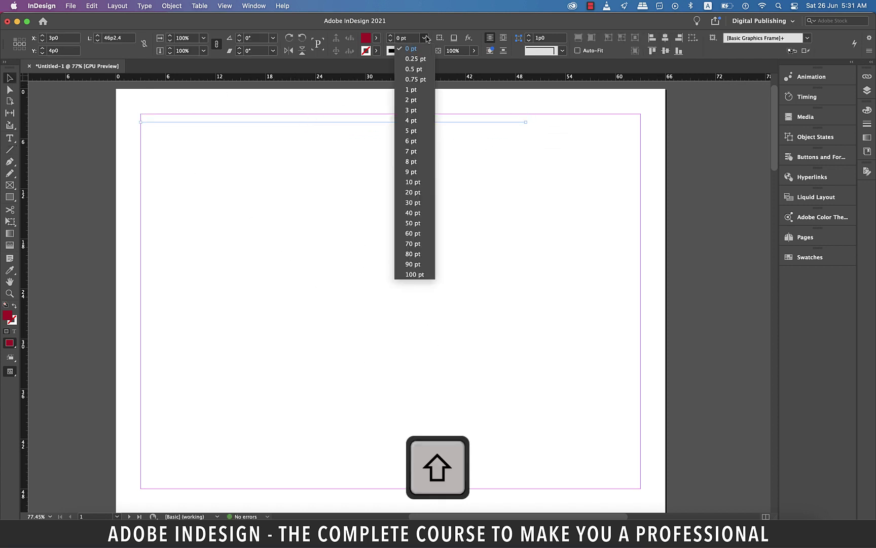
left_click(411, 135)
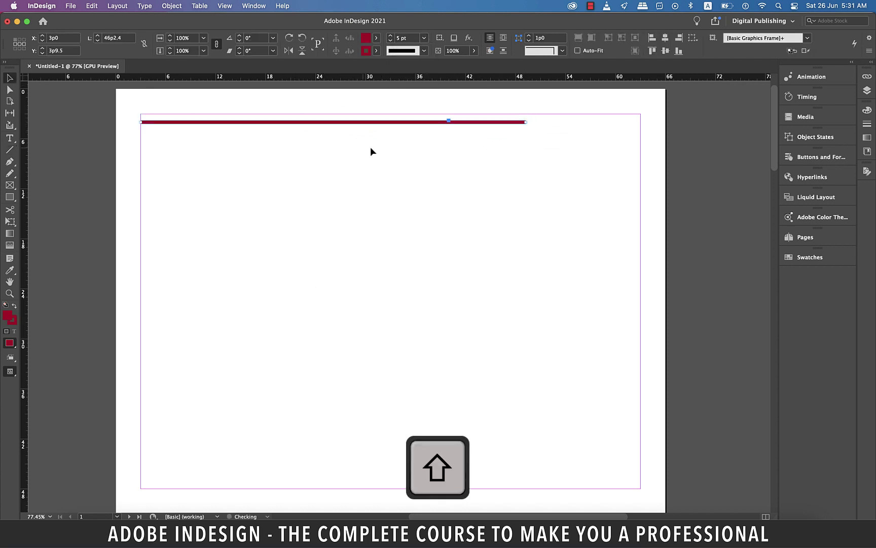
Alt-drag the line down the page to make eight evenly spaced red lines.
left_click(331, 123, "alt")
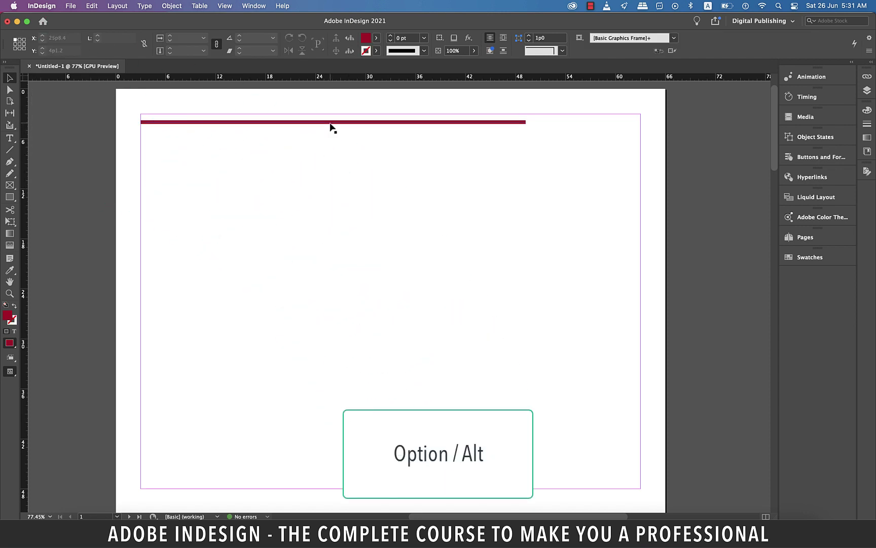
left_click_drag(330, 126, 334, 363)
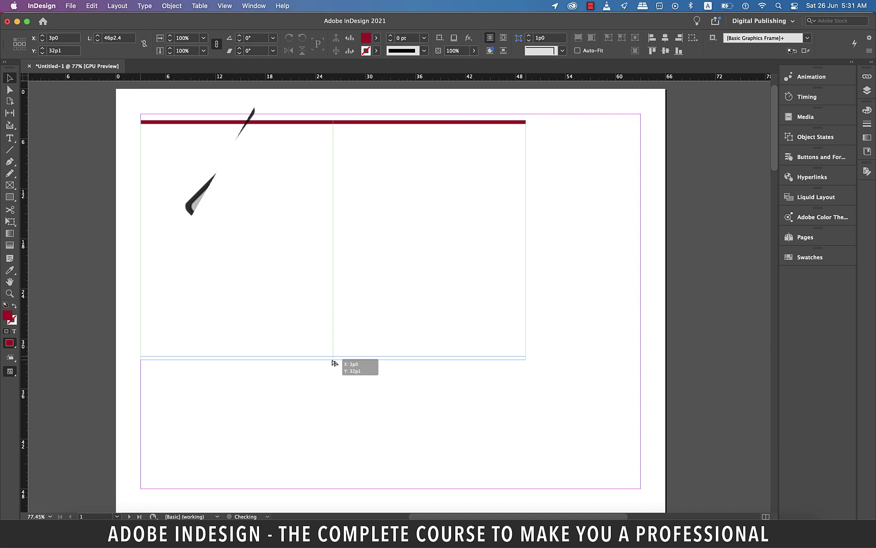
key("Right")
key("Up")
left_click_drag(334, 363, 334, 364)
key("Up")
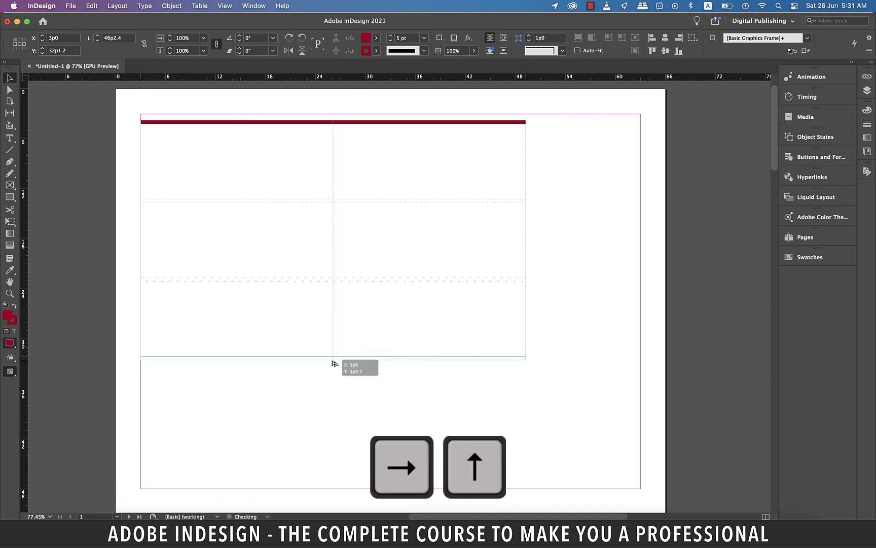
key("Up")
key("Up")
key("Up")
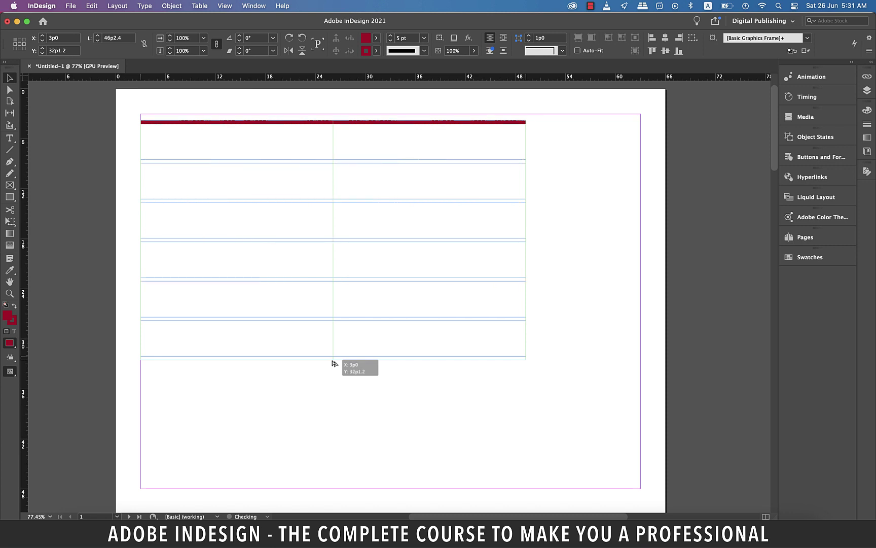
key("Up")
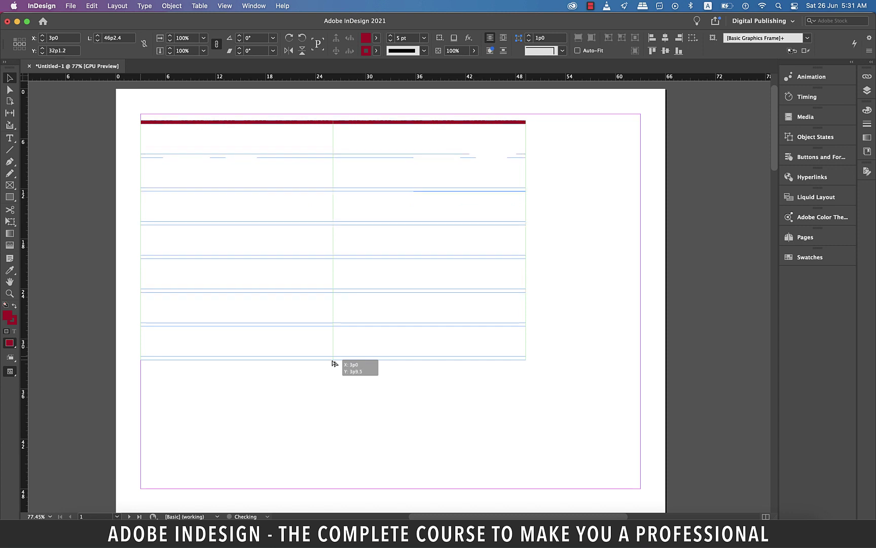
mouse_move(335, 363)
left_mouse_down()
mouse_move(302, 376)
mouse_move(337, 385)
left_mouse_up()
Move lines 2 and 3 lower with the Gap tool, then select and delete all the lines.
key("u")
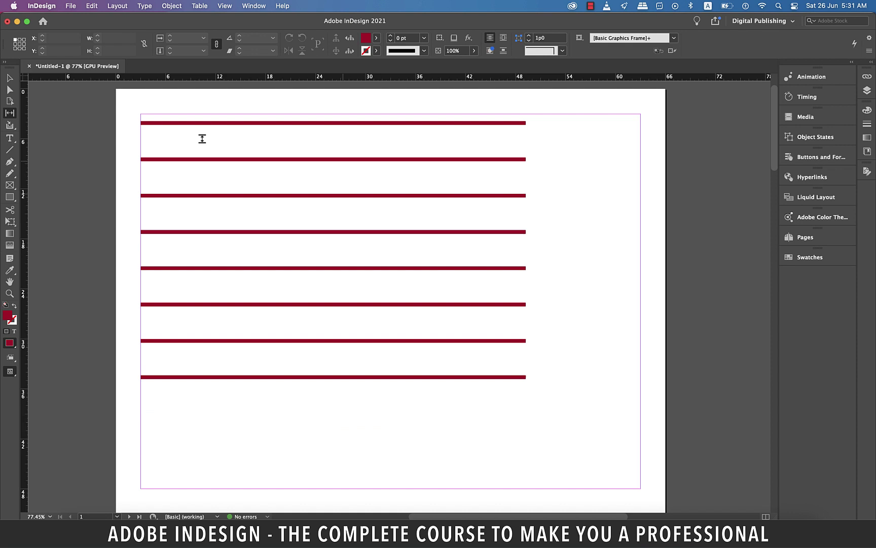
left_click_drag(335, 178, 335, 166)
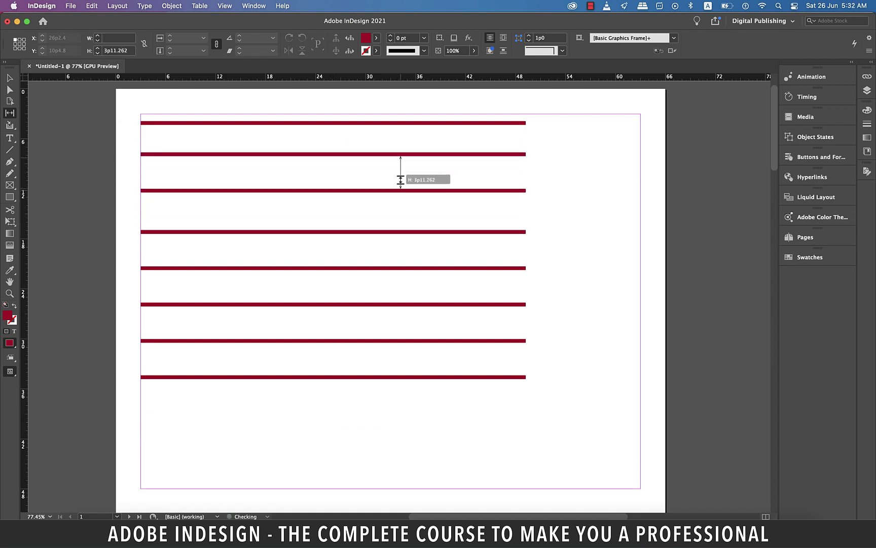
left_click_drag(335, 167, 416, 176)
key("v")
mouse_move(123, 103)
left_mouse_down()
mouse_move(607, 461)
mouse_move(600, 449)
left_mouse_up()
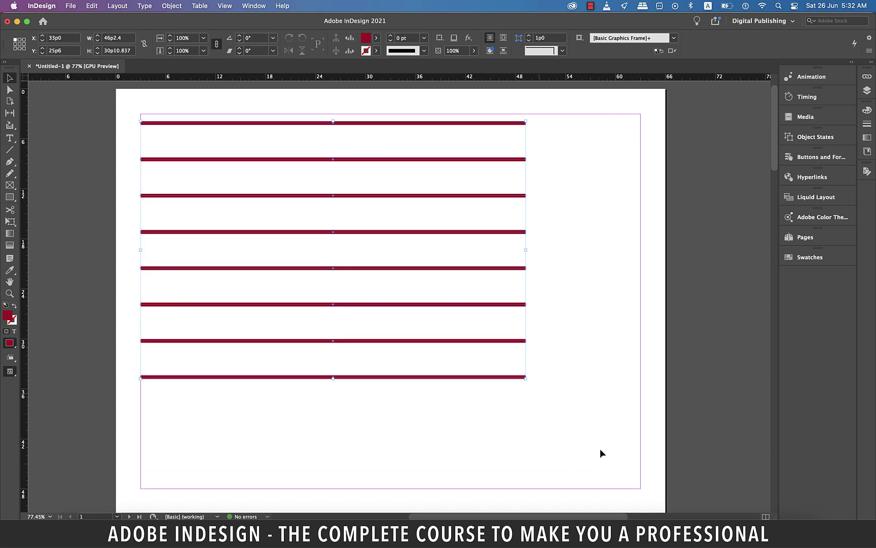
key("Delete")
With the Type tool, drag out a five-column, two-row grid of ten text frames.
left_click(10, 138)
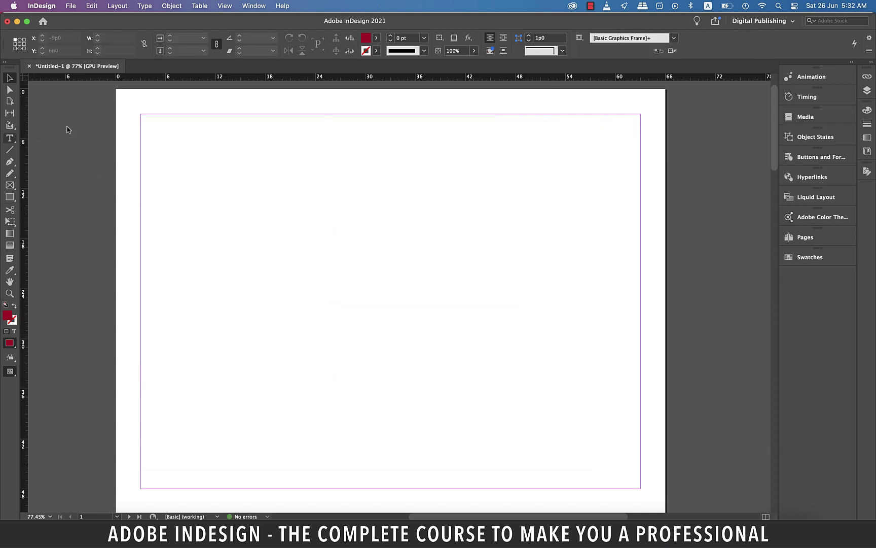
left_click_drag(147, 120, 640, 414)
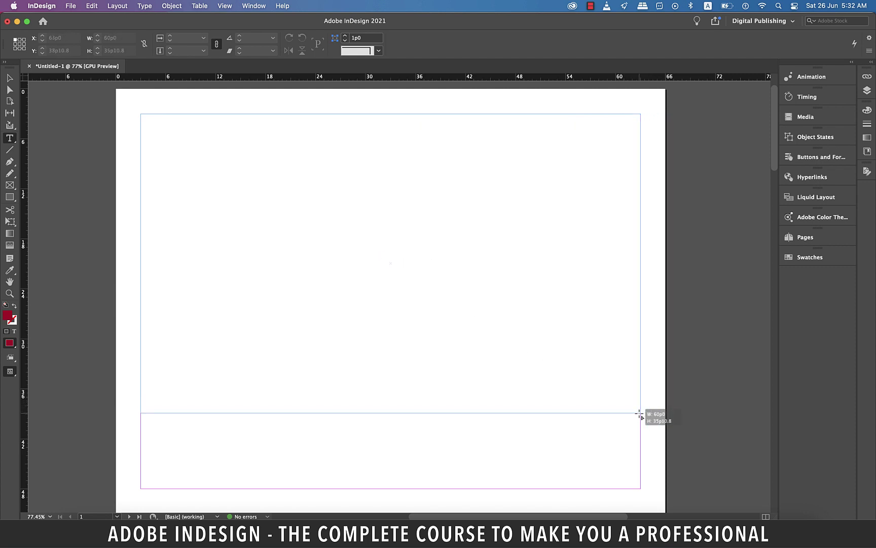
key("Right")
key("Right")
key("Right")
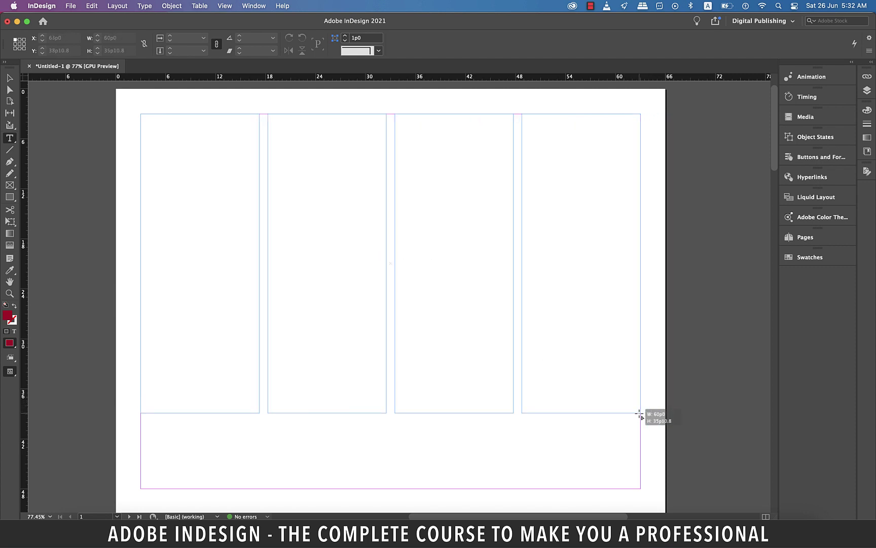
key("Right")
left_click_drag(640, 414, 643, 355)
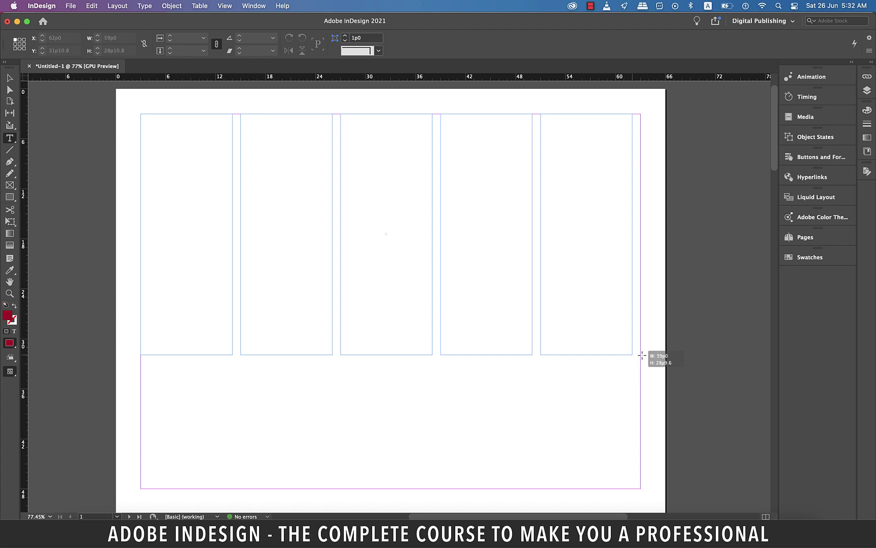
key("Up")
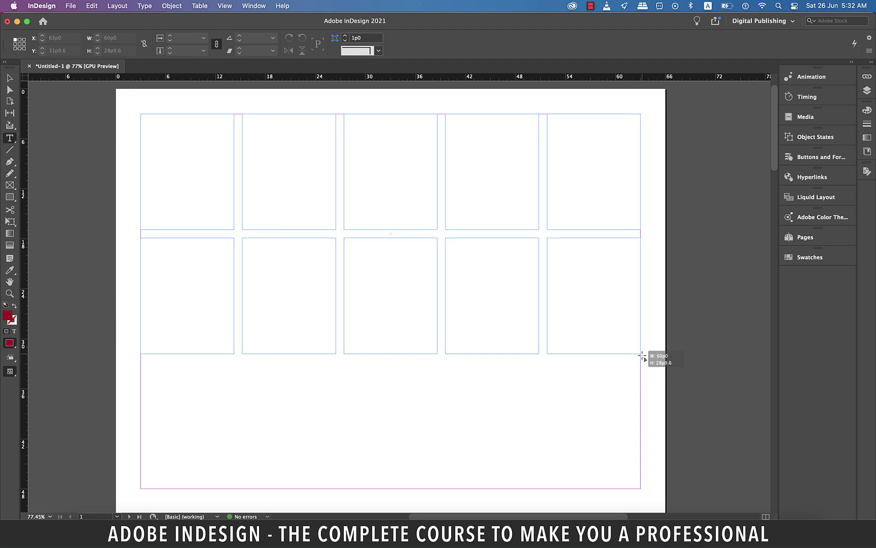
left_click_drag(642, 355, 642, 354)
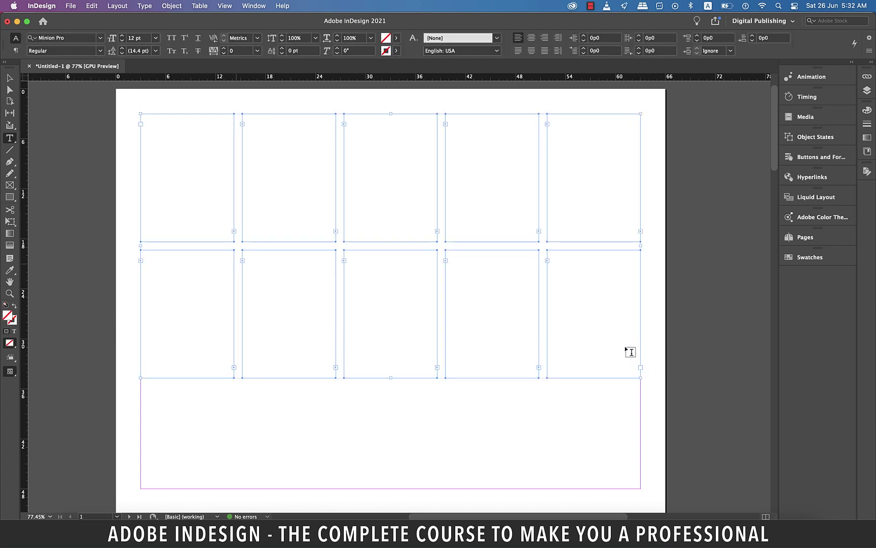
Fill all ten text frames with placeholder text.
left_click(180, 130)
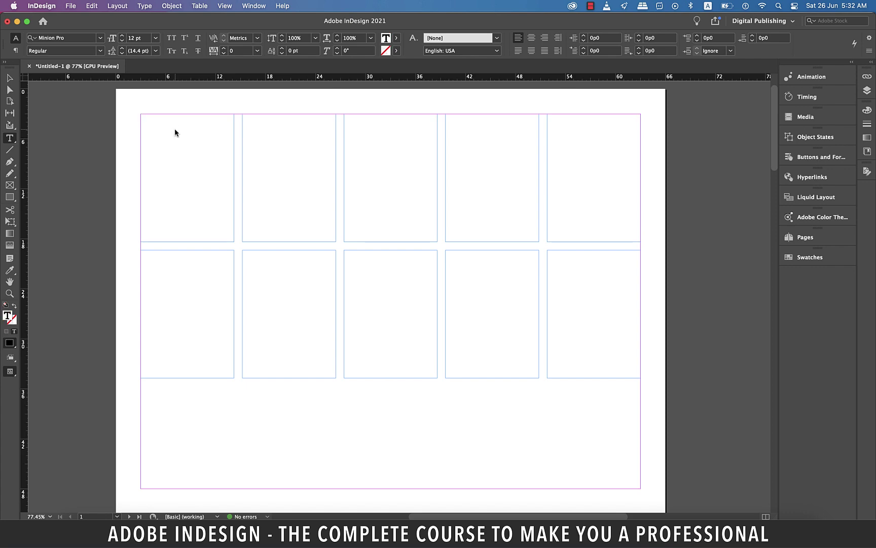
right_click(175, 132)
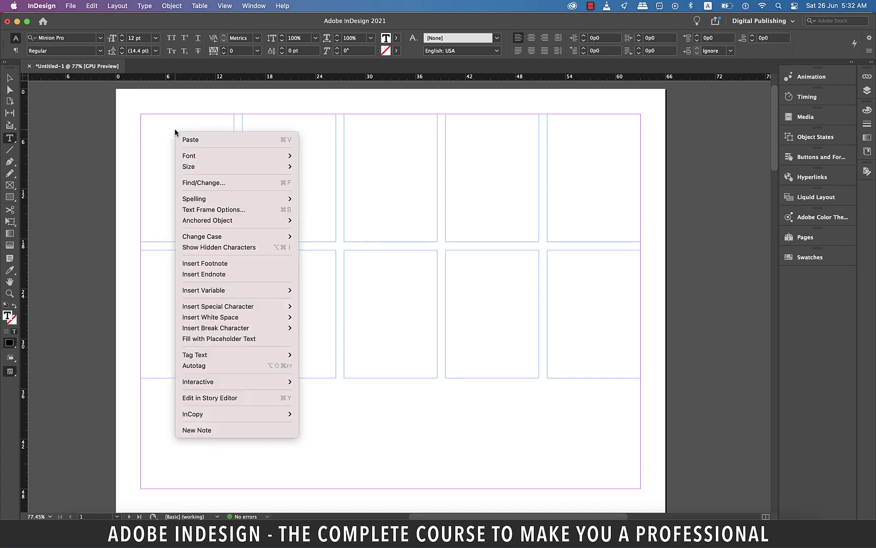
left_click(234, 338)
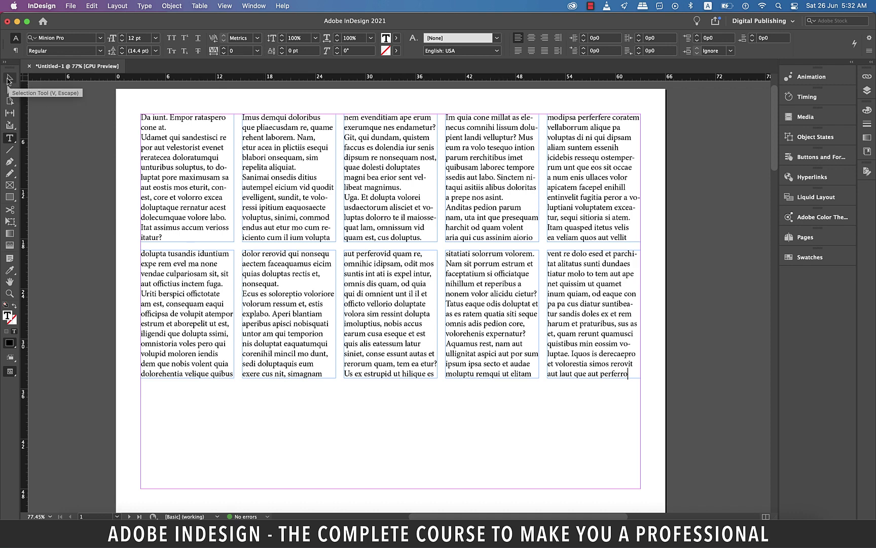
Widen the second column against the third, then delete all the text frames.
left_click(9, 80)
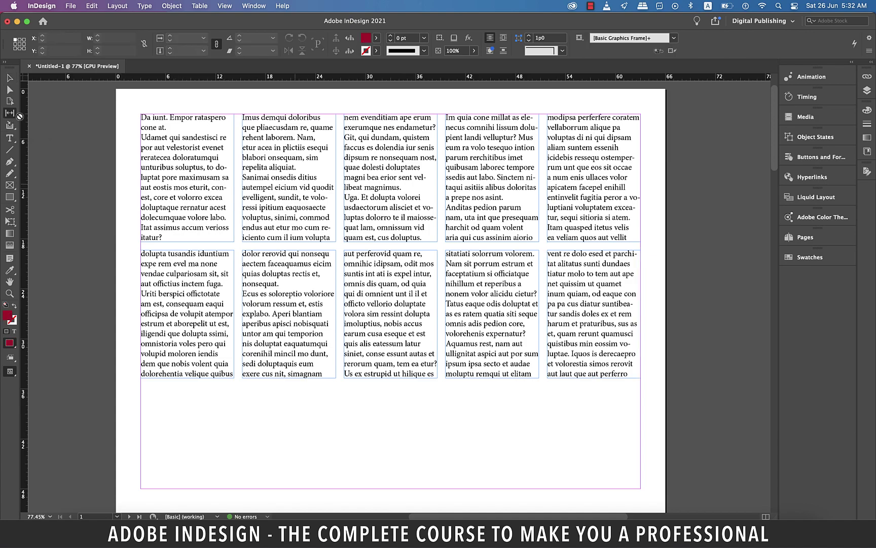
mouse_move(339, 184)
left_mouse_down()
mouse_move(364, 186)
mouse_move(328, 187)
mouse_move(341, 187)
left_mouse_up()
key("v")
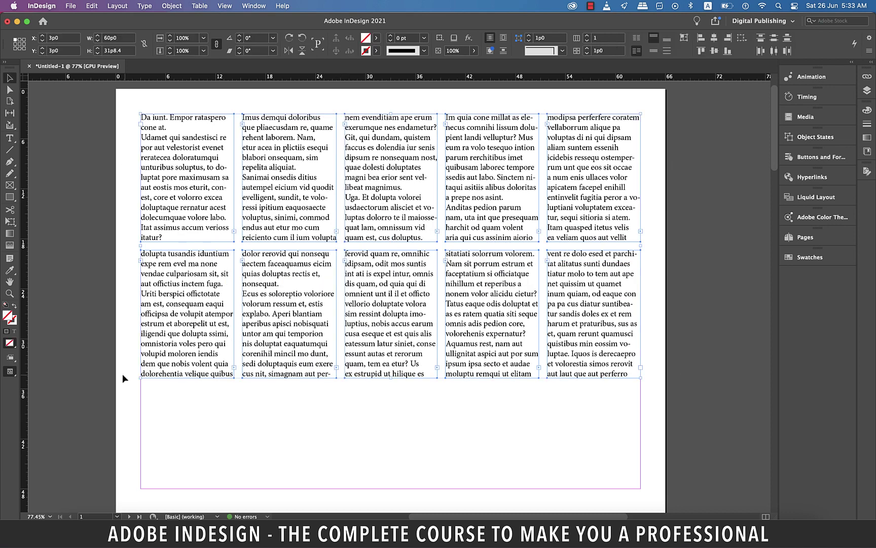
key("Delete")
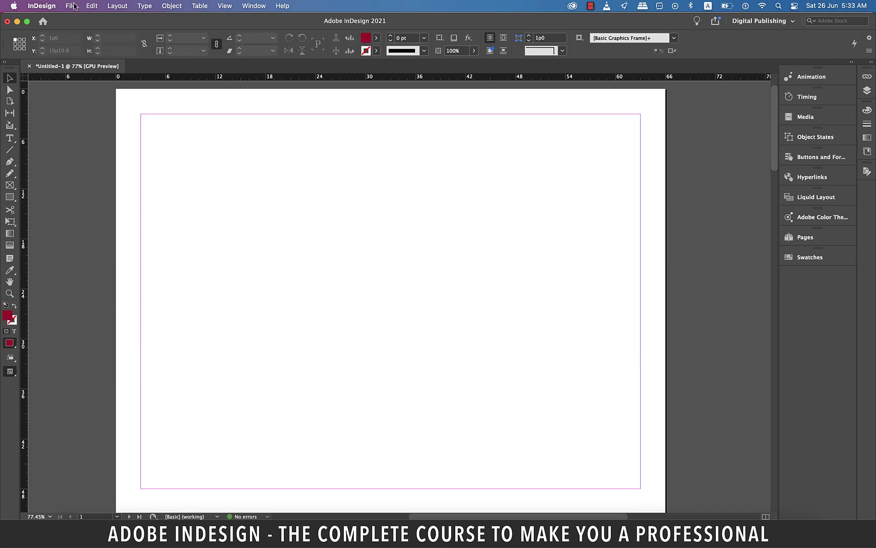
Place all six sports JPEGs and cycle the loaded cursor to the surfing-wave photo.
left_click(73, 6)
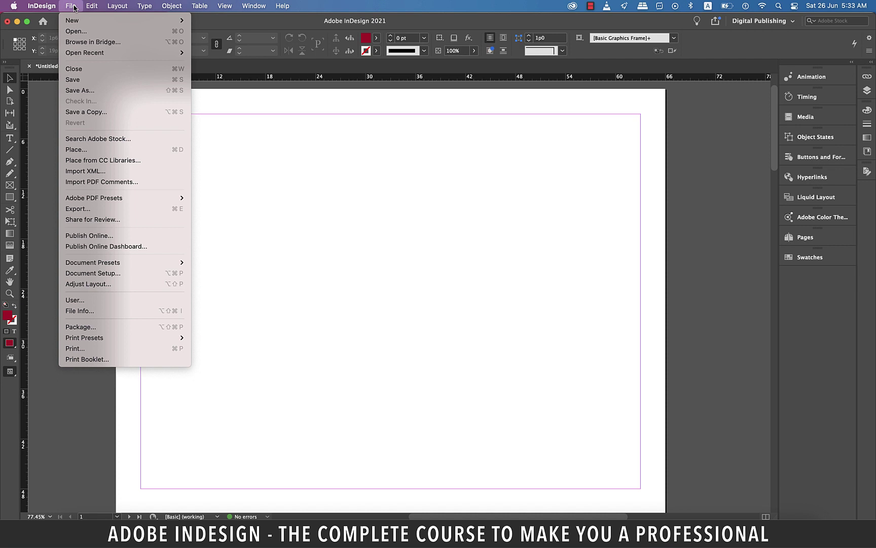
left_click(88, 147)
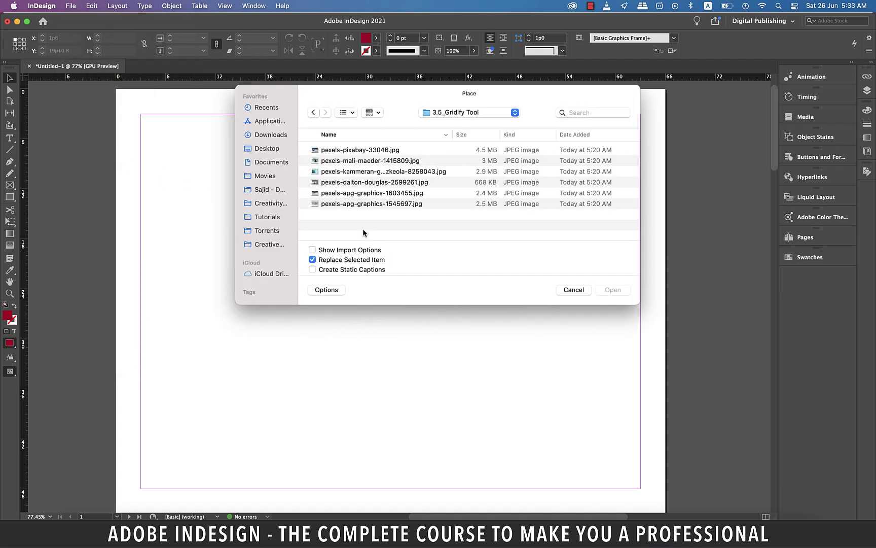
left_click_drag(363, 229, 324, 122)
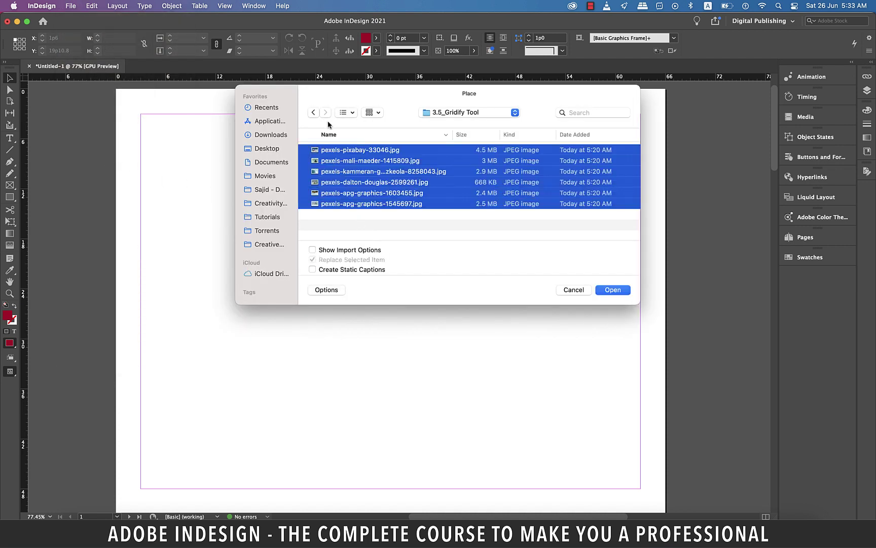
left_click(623, 291)
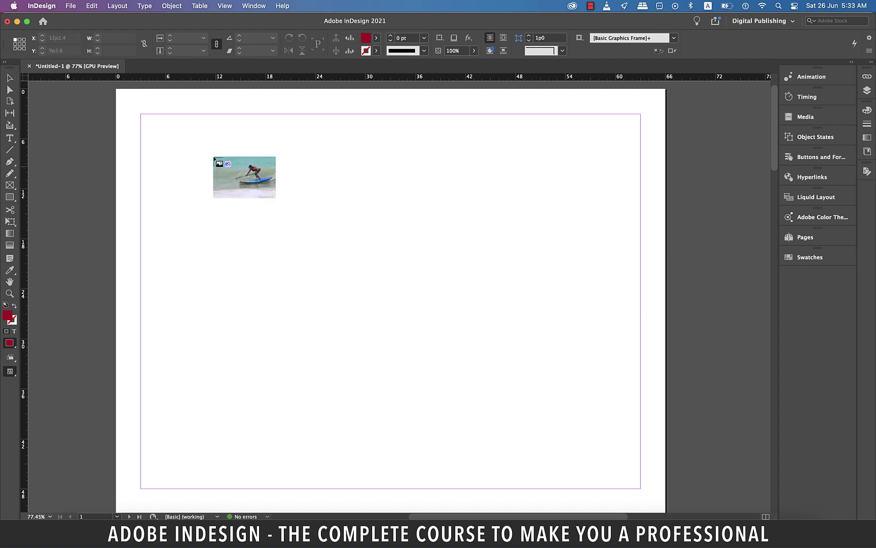
scroll(214, 158, "up", 2)
scroll(214, 158, "down", 2)
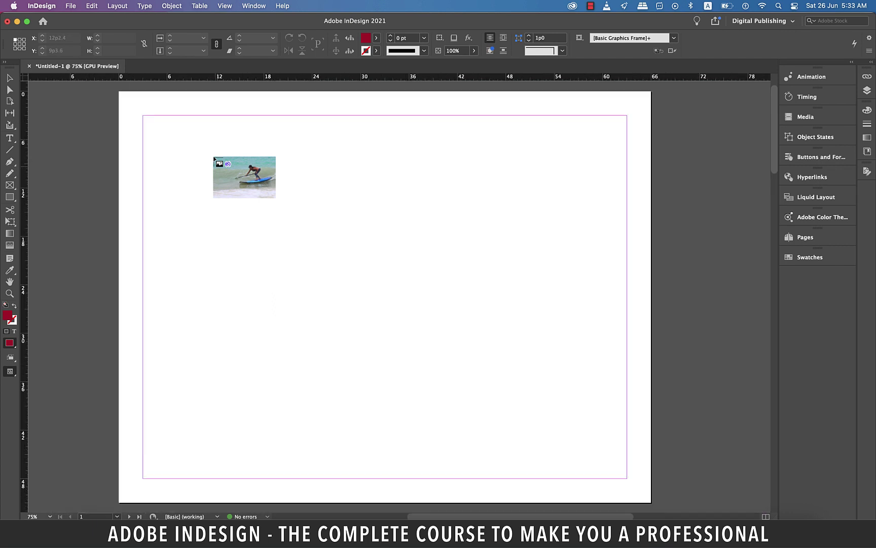
key("Right")
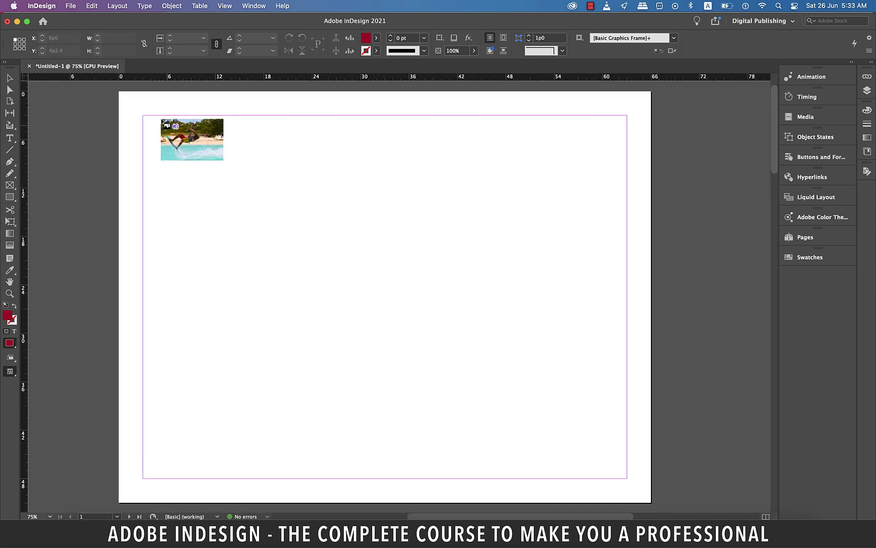
key("Right")
key("Right")
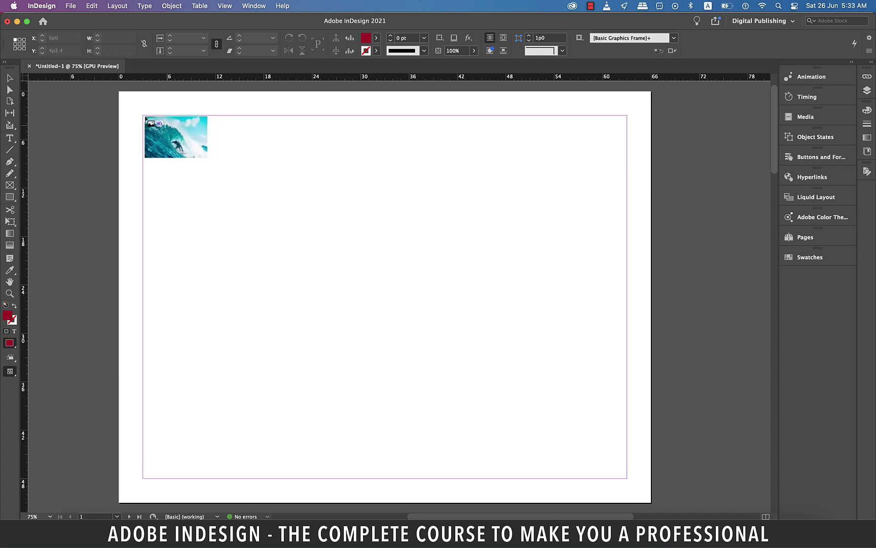
Drag the loaded photos into a three-column, two-row frame grid from the top-left margin.
mouse_move(143, 115)
left_mouse_down()
mouse_move(329, 245)
mouse_move(629, 365)
mouse_move(627, 372)
left_mouse_up()
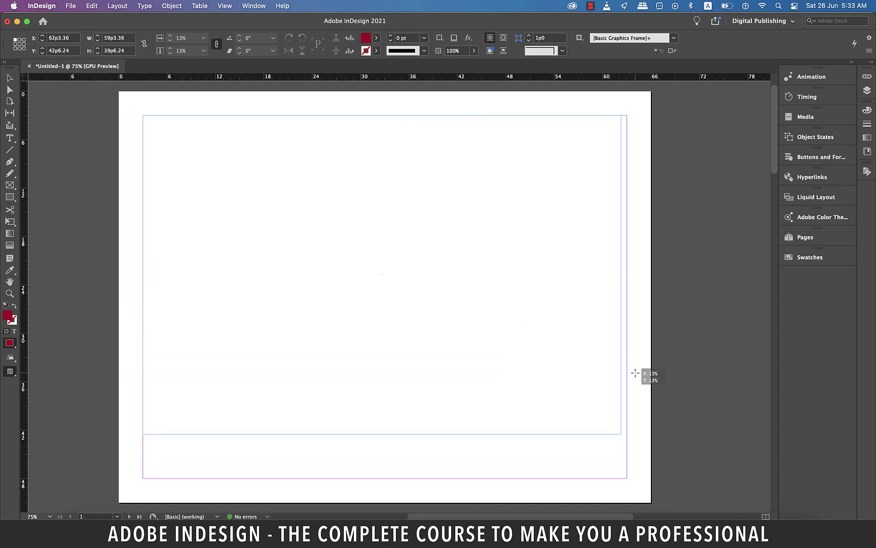
key("Right")
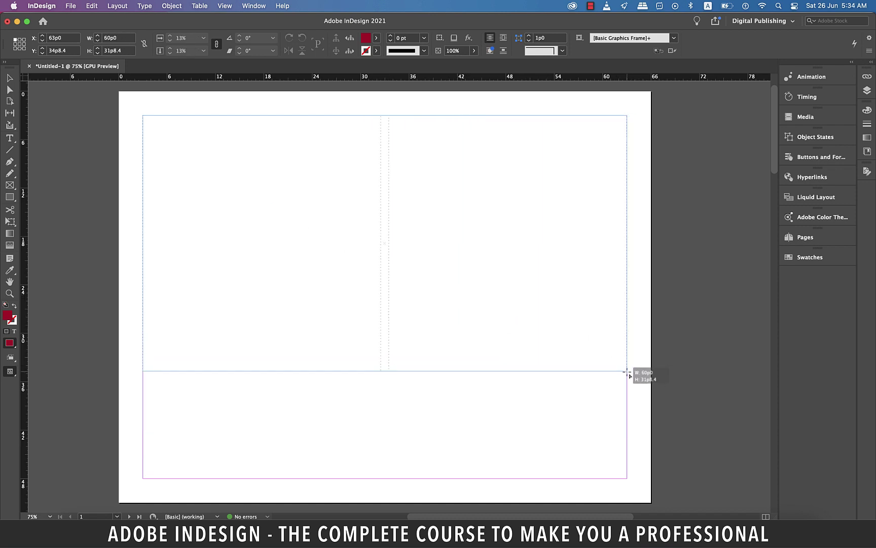
key("Right")
key("Up")
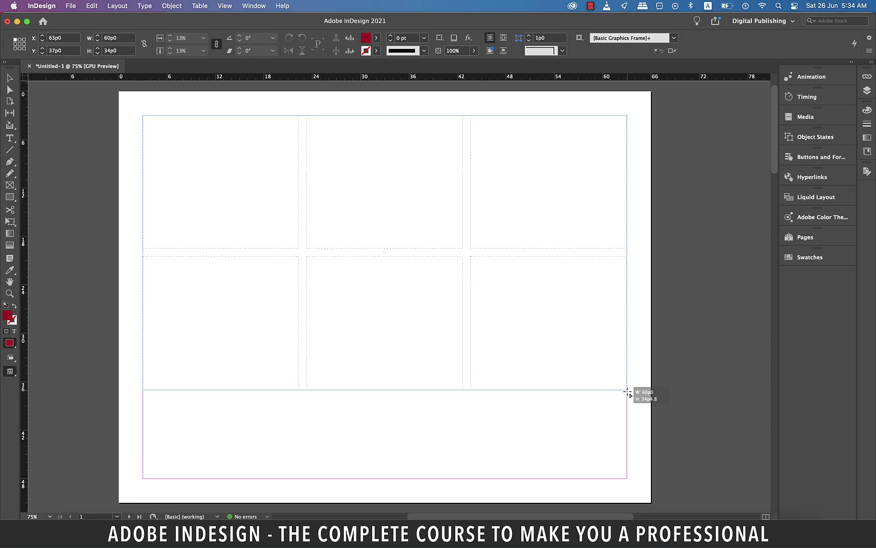
left_click_drag(627, 371, 627, 403)
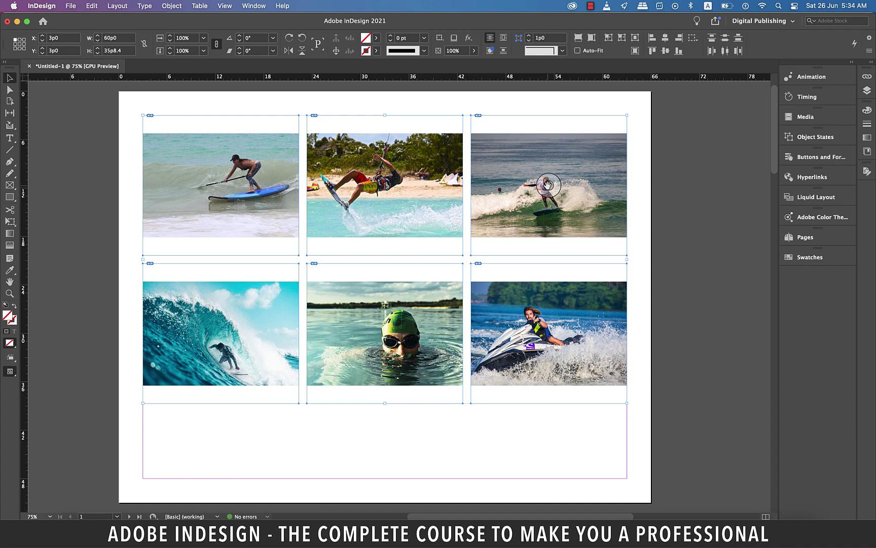
Apply Fitting > Fit Frame to Content to the six photo frames.
right_click(548, 185)
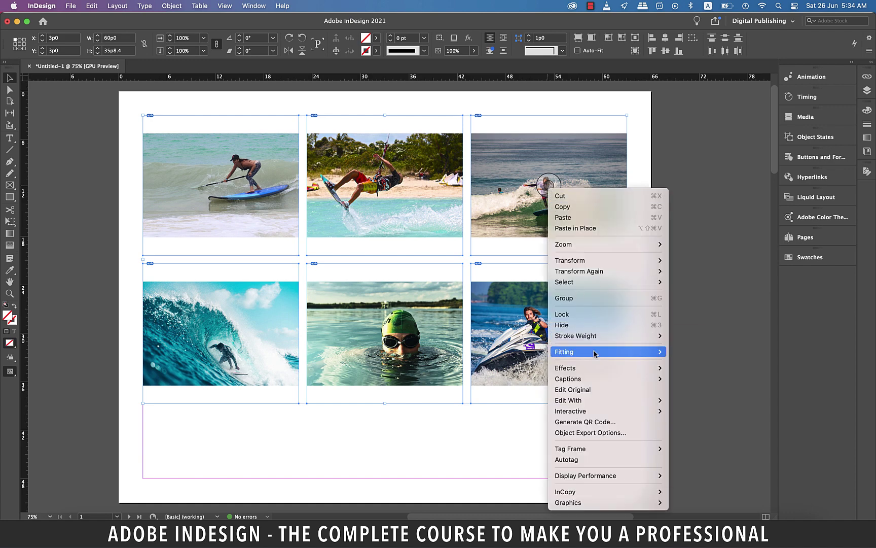
mouse_move(607, 352)
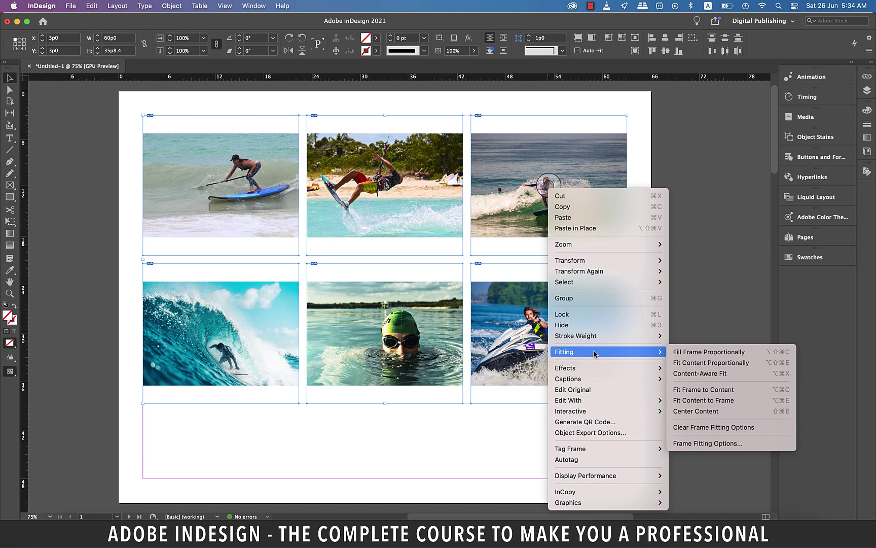
left_click(703, 390)
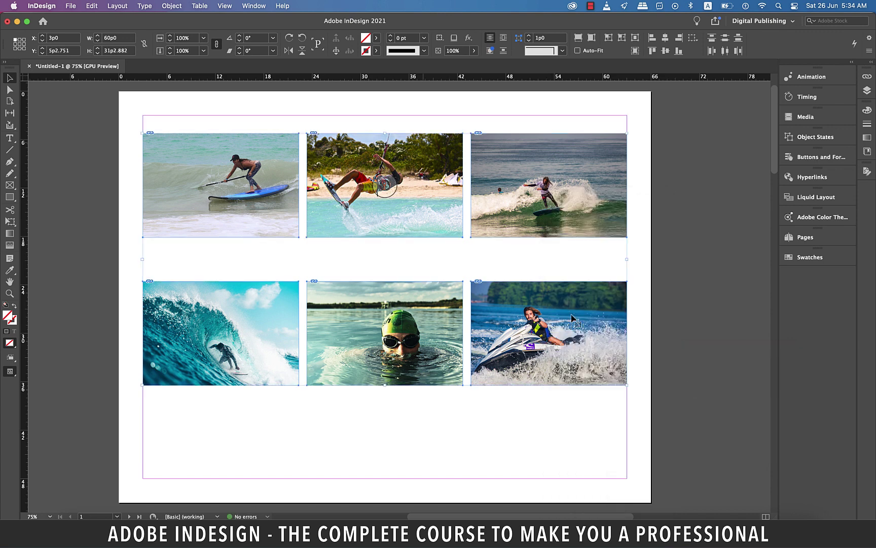